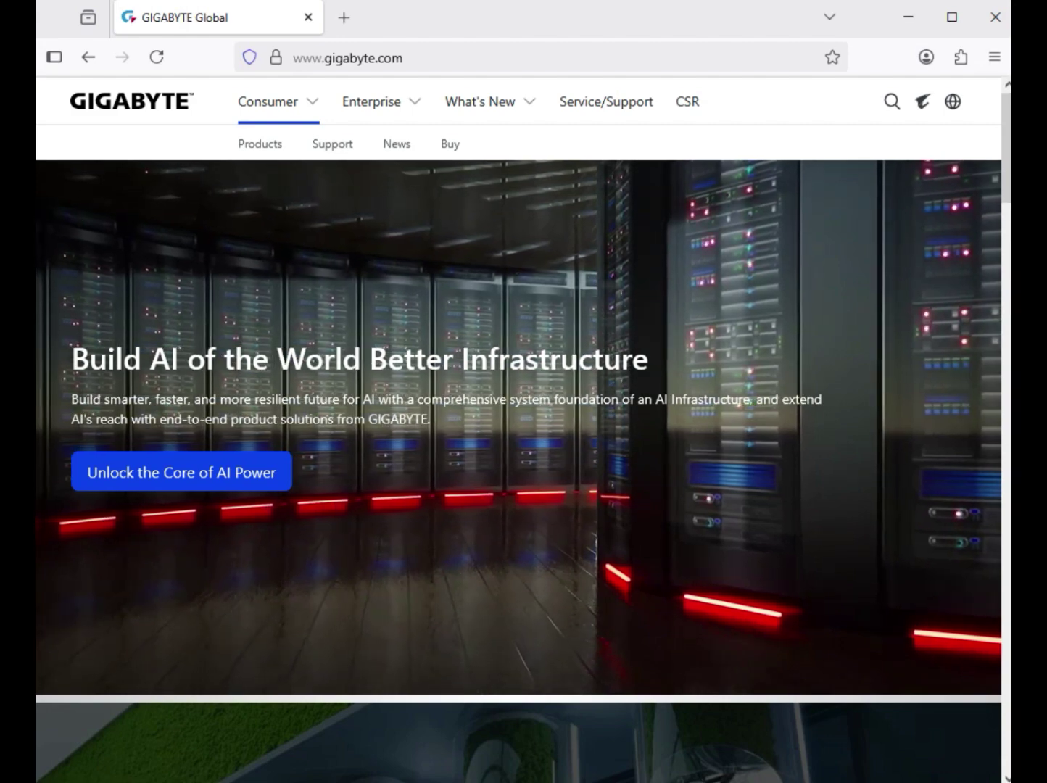
Search the GIGABYTE site for "B550M GAMING X WIFI6" and filter the results to products
click(892, 101)
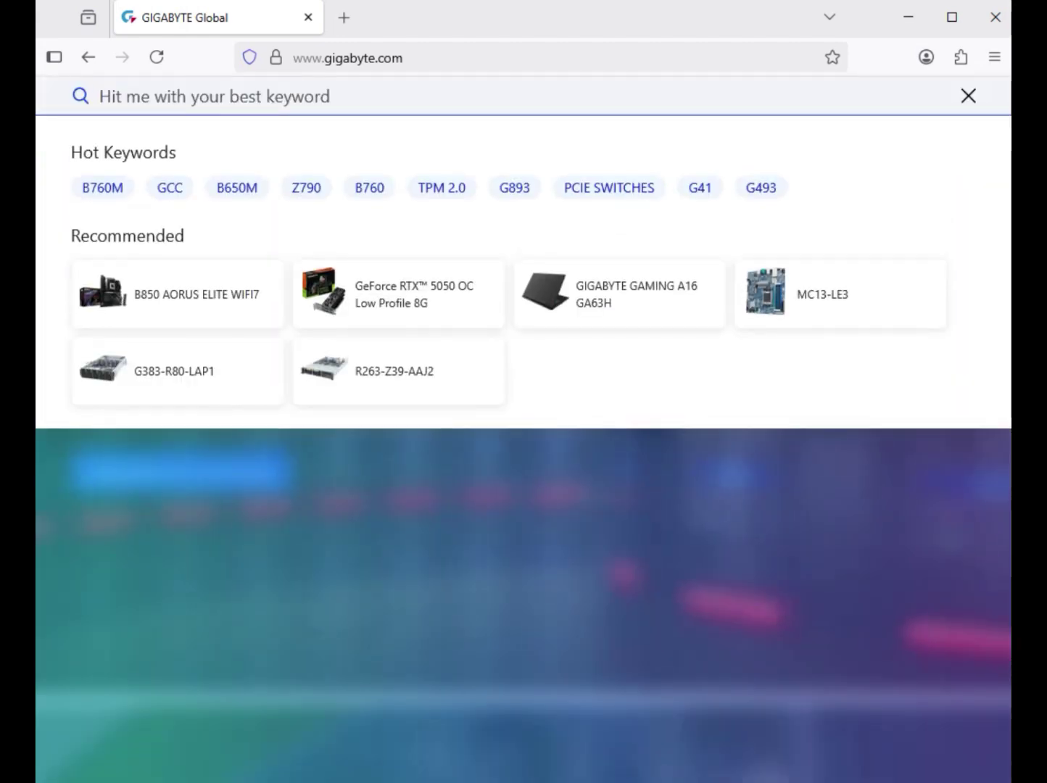
text(B550M GAMING X WIFI6)
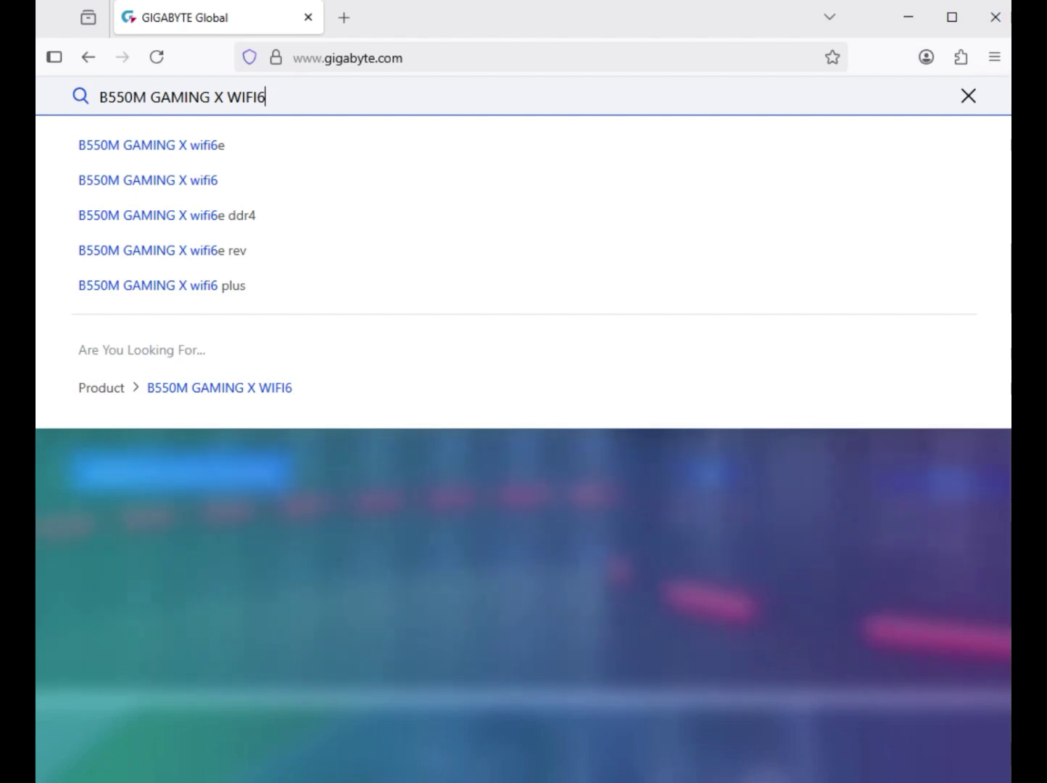
key(Return)
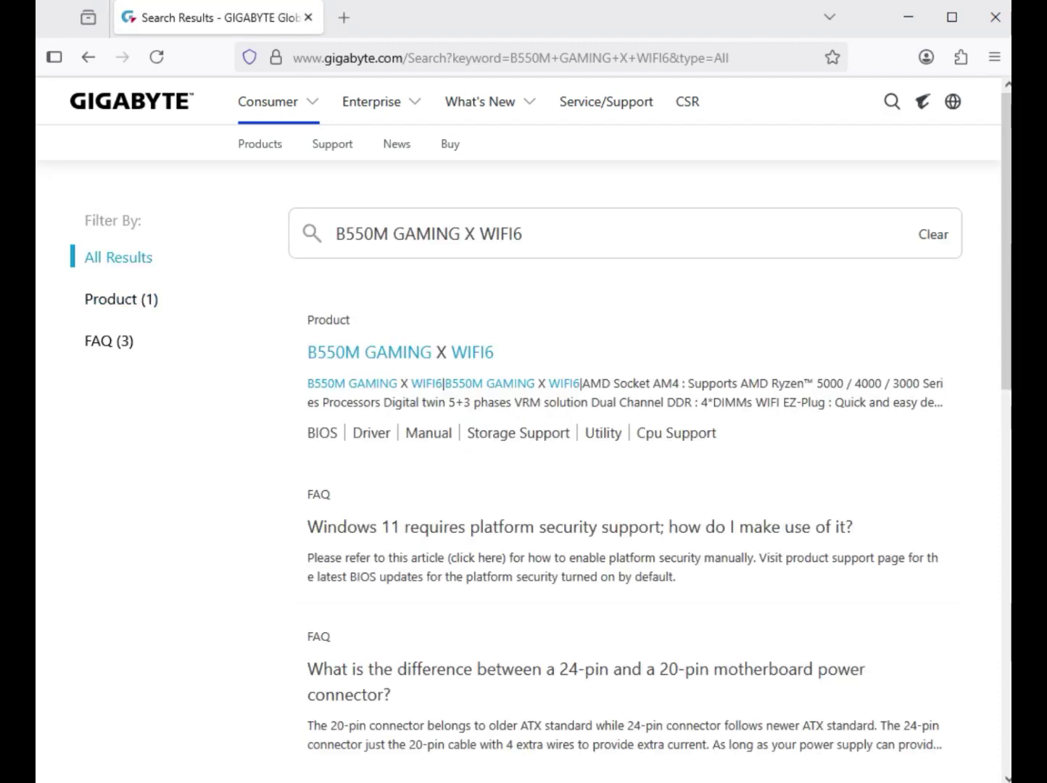
click(122, 299)
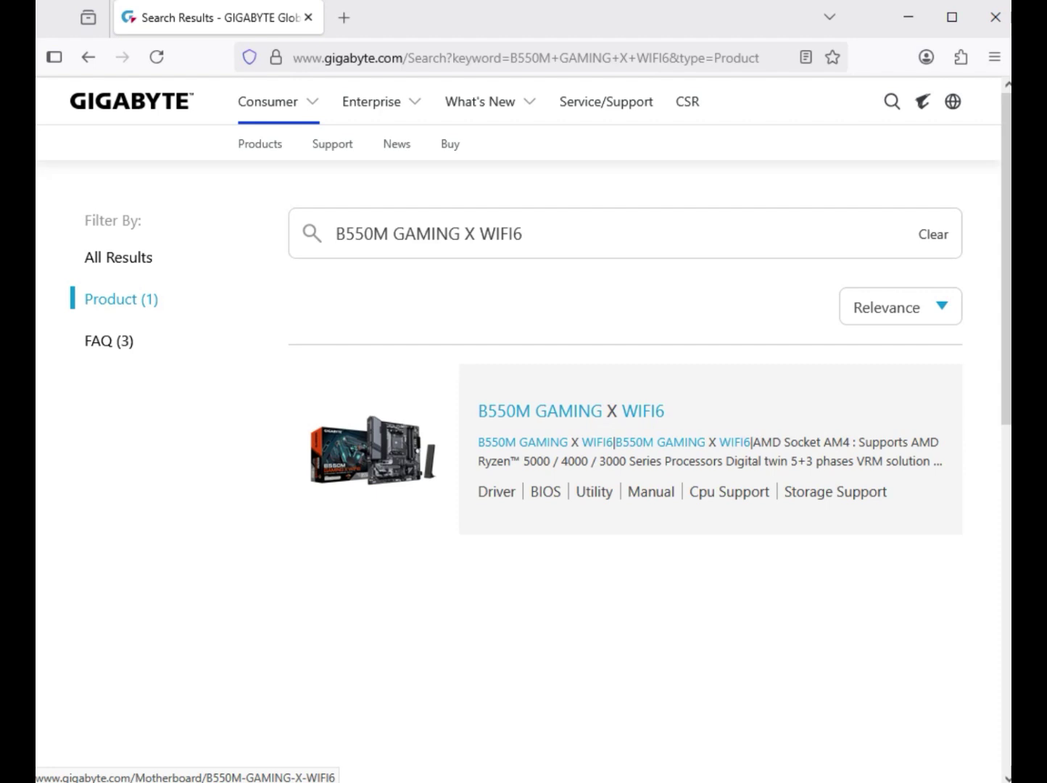
Open the B550M GAMING X WIFI6 product page and go to its support section
click(571, 411)
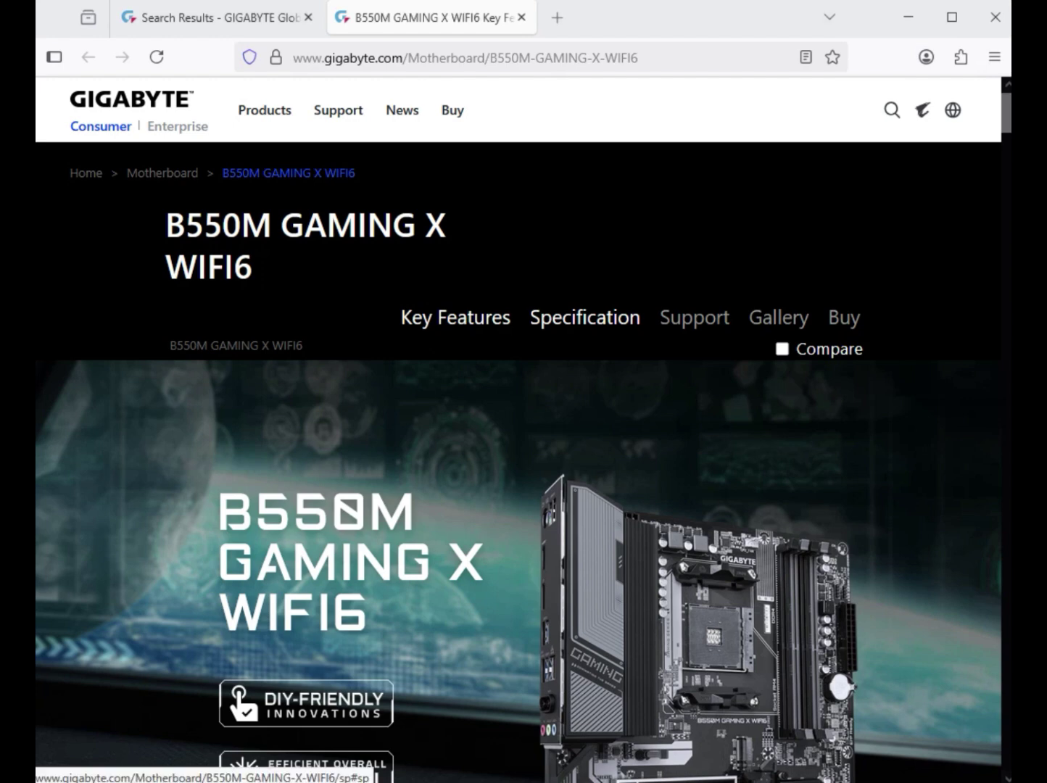
click(694, 317)
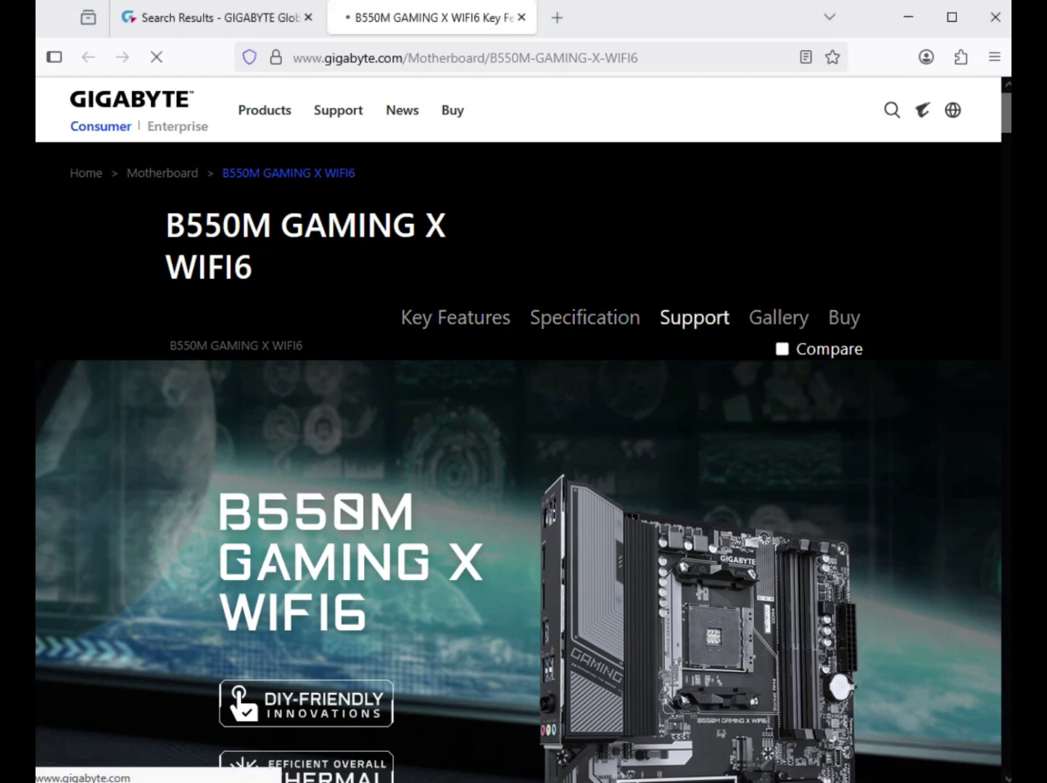
drag(660, 318, 729, 317)
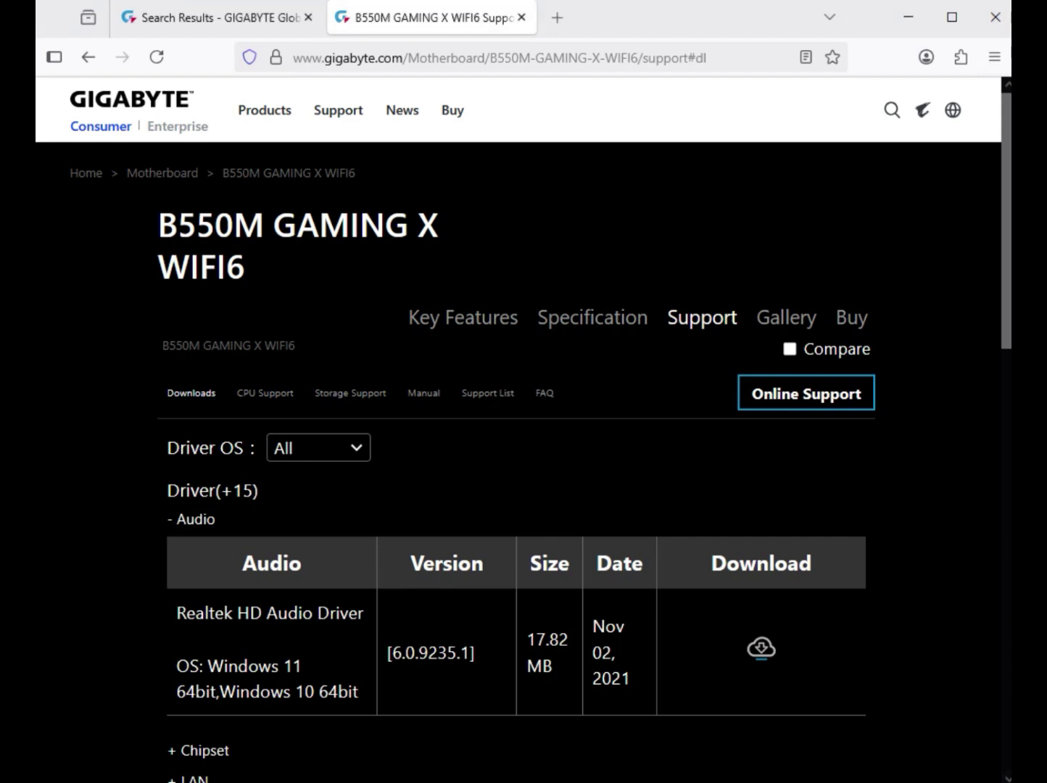
Set the driver operating system filter to Windows 11 64bit
key(alt+Down)
key(Up)
key(Up)
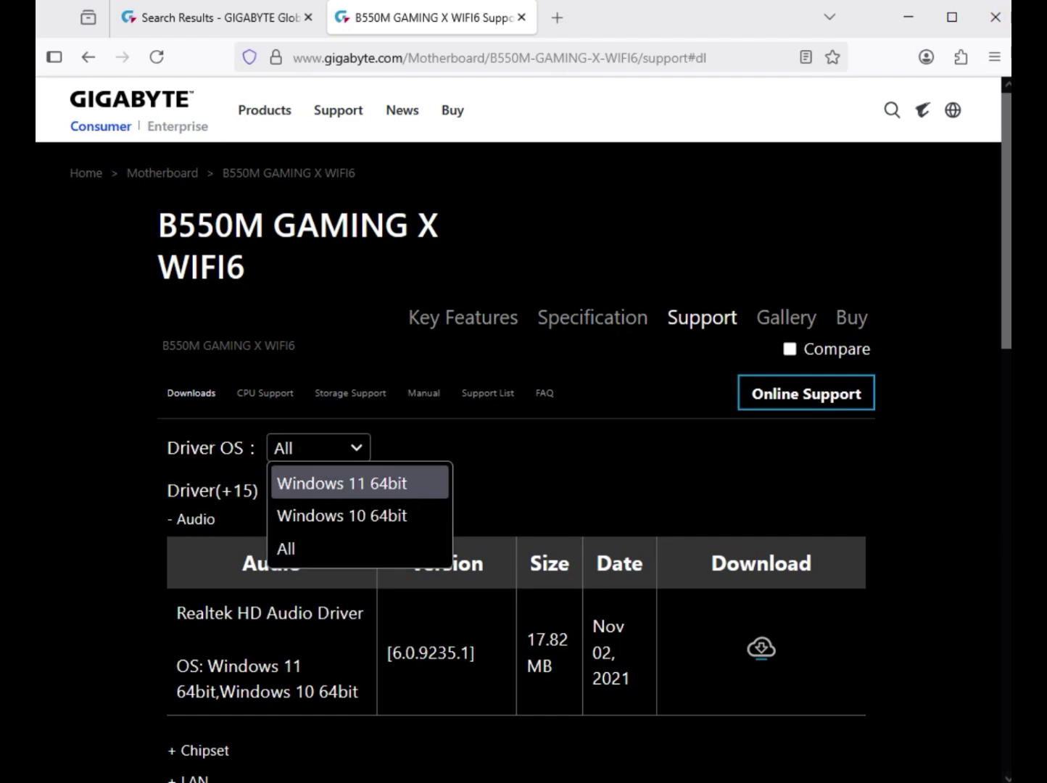
key(Down)
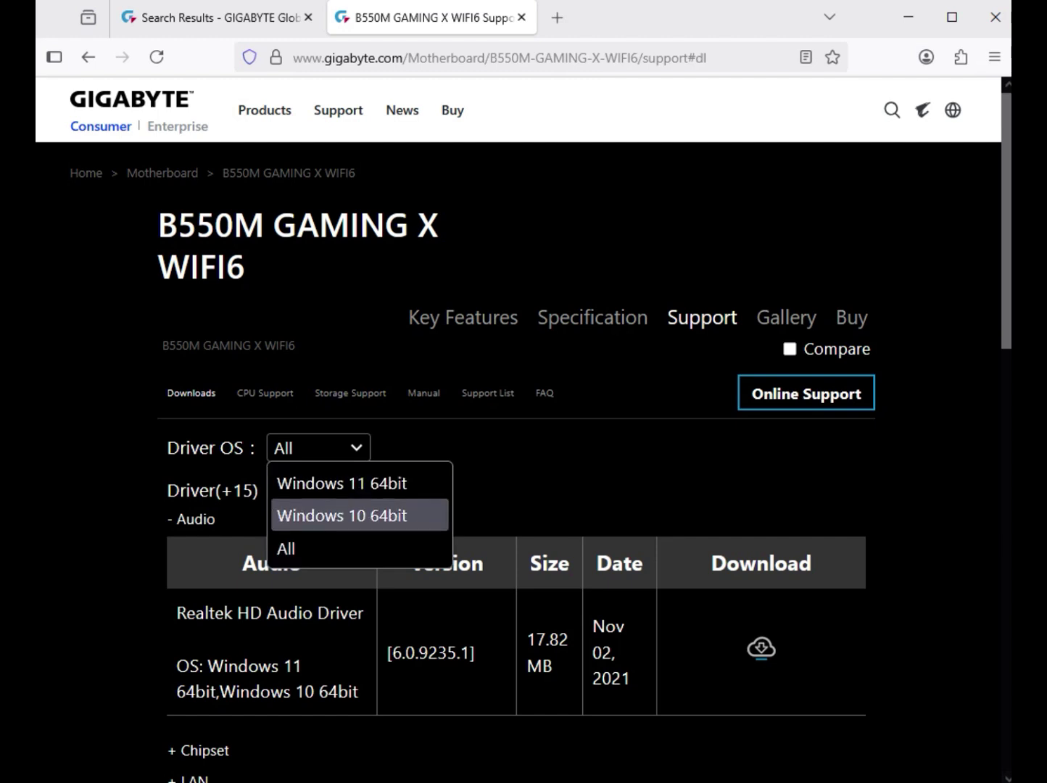
key(Up)
key(Return)
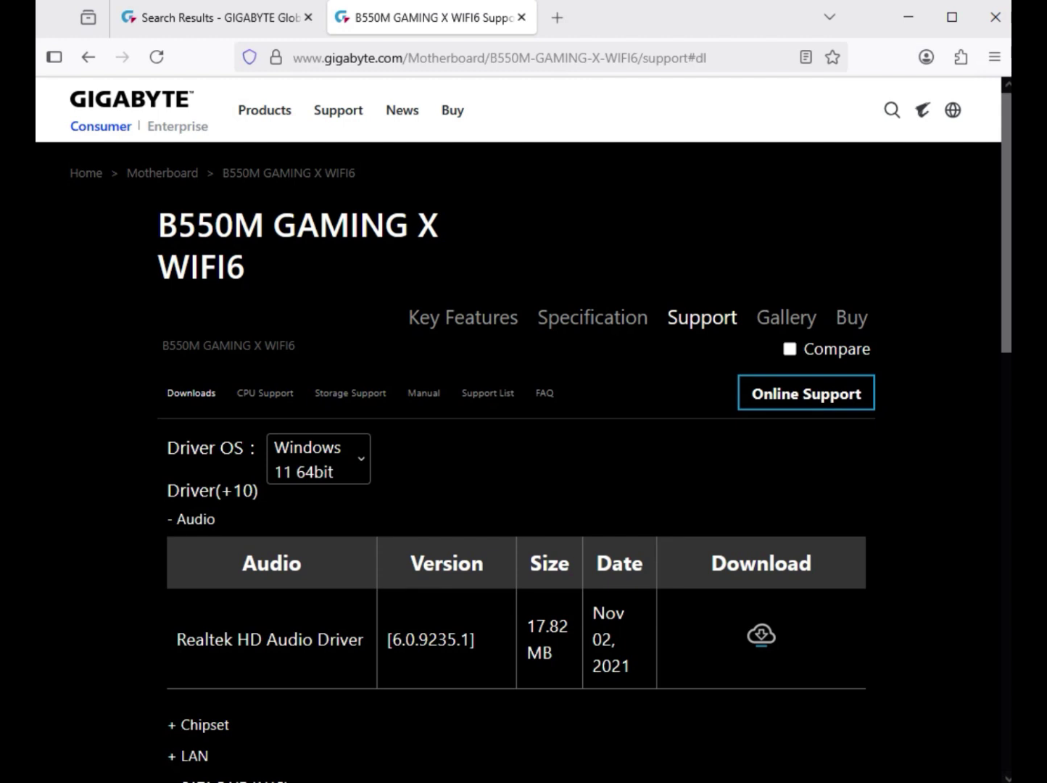
Download the Realtek HD Audio Driver, version 6.0.9235.1, from the Audio category
double_click(195, 519)
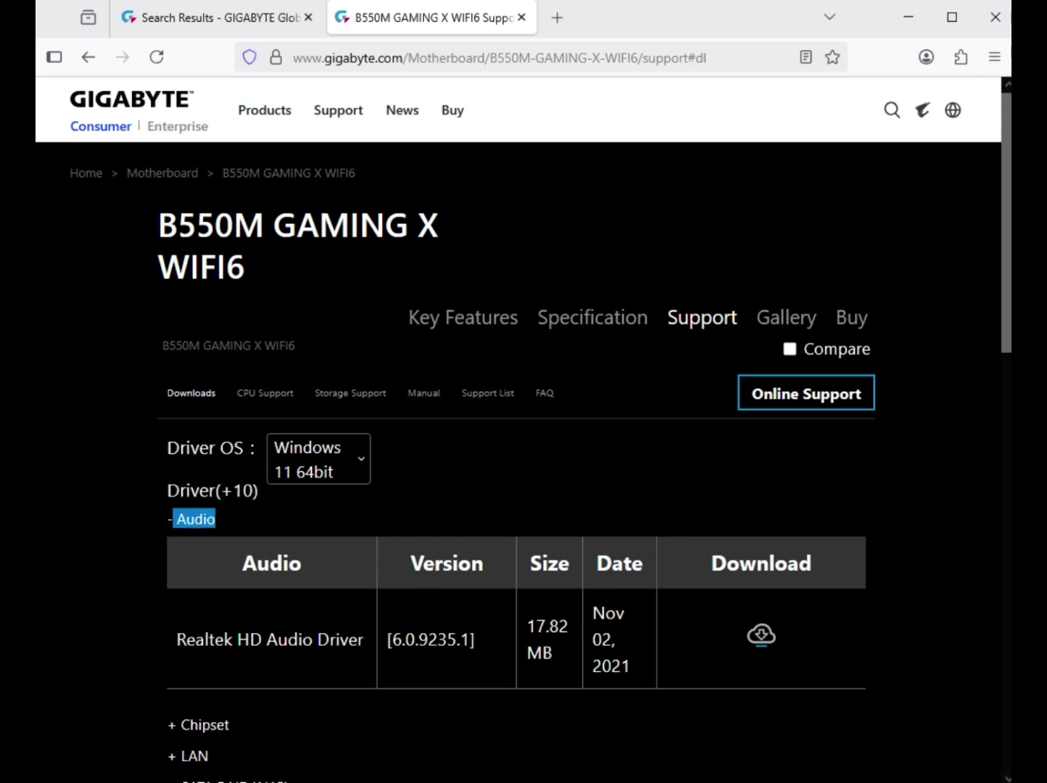
drag(250, 638, 358, 638)
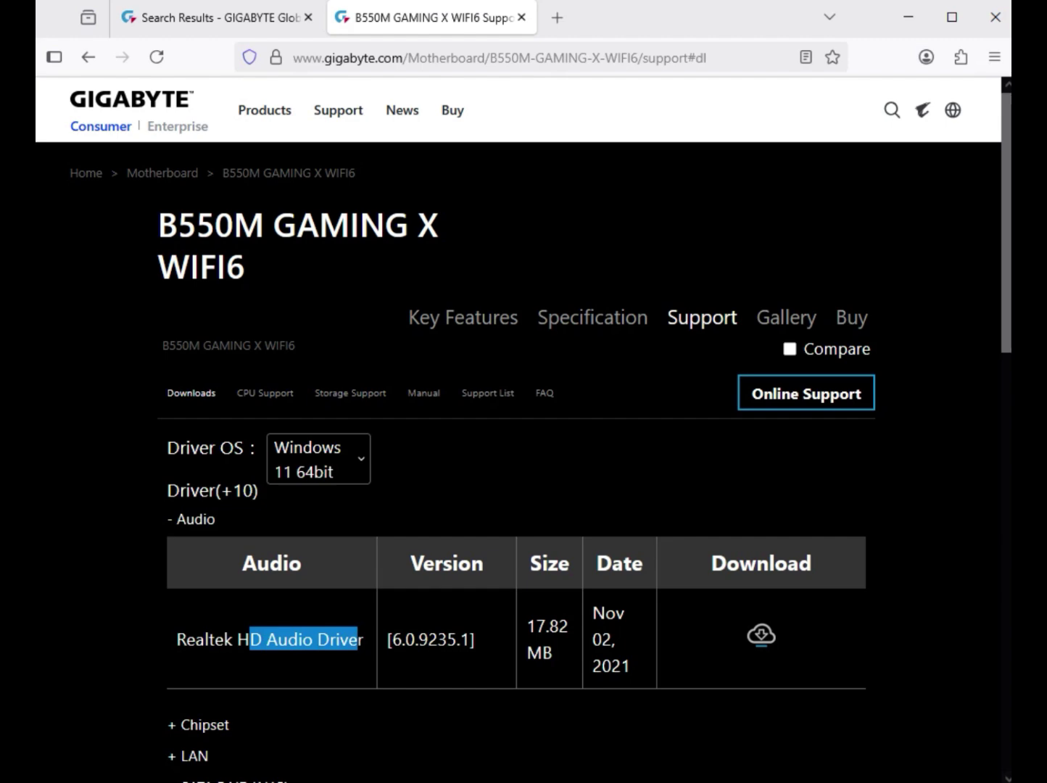
click(761, 636)
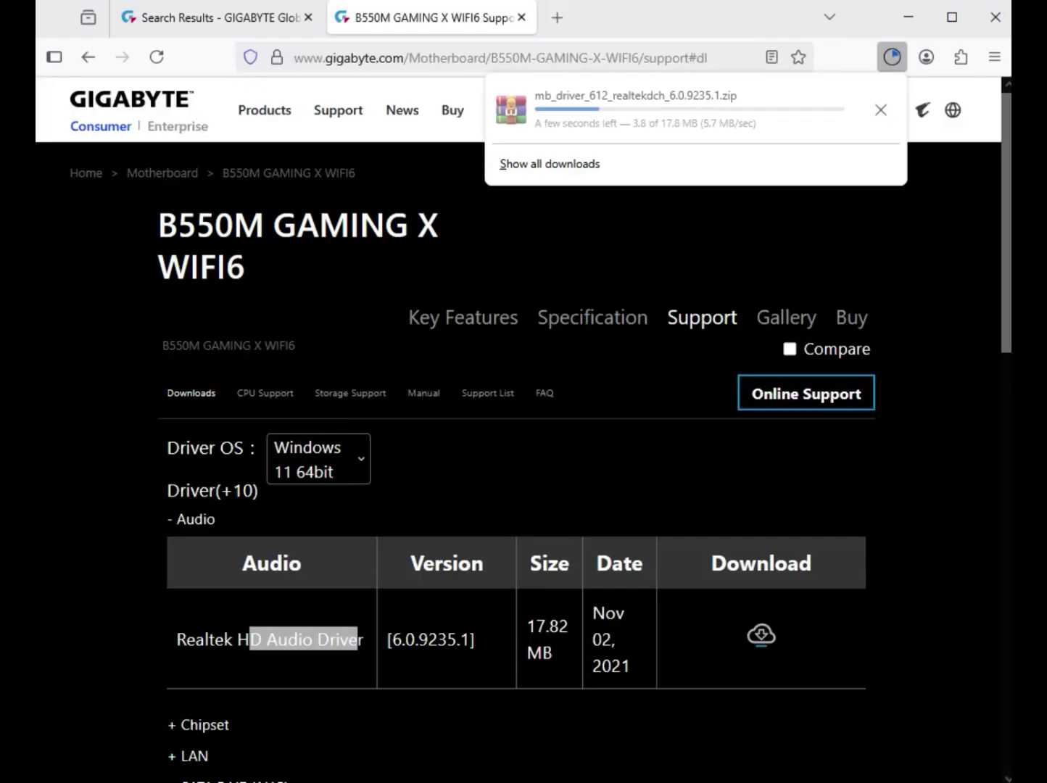
Expand the Chipset category and download the AMD Chipset Driver, version 5.11.02.217
scroll(523, 427, down, 5)
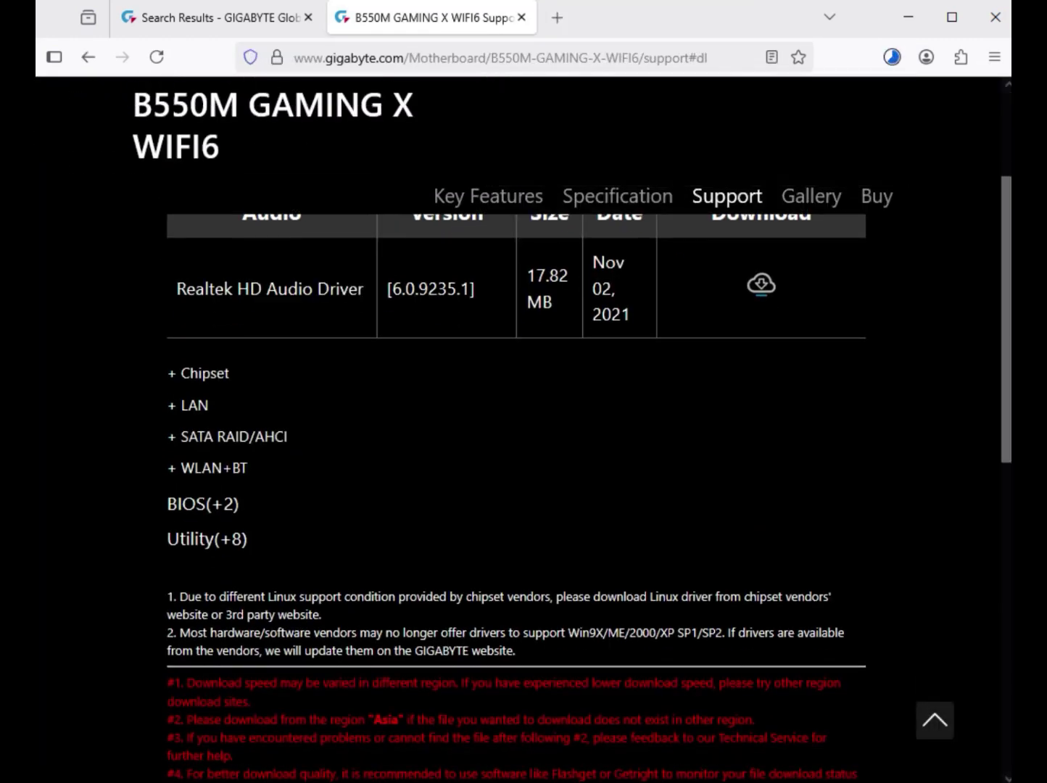
drag(203, 372, 229, 373)
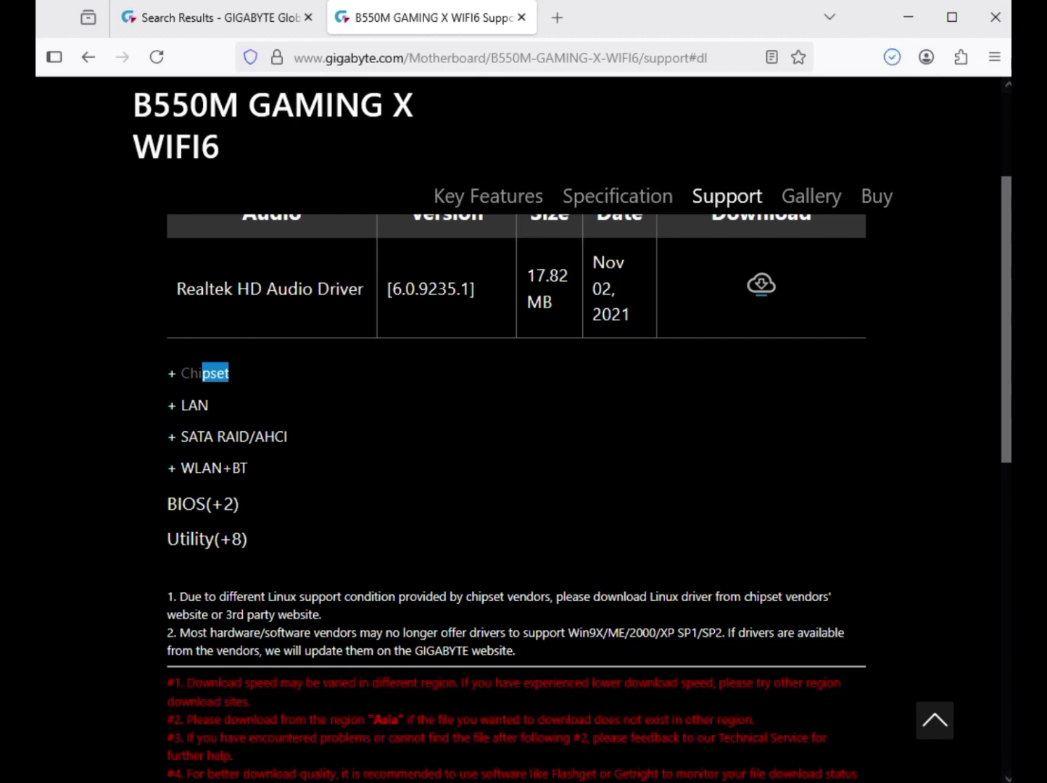
drag(229, 372, 168, 372)
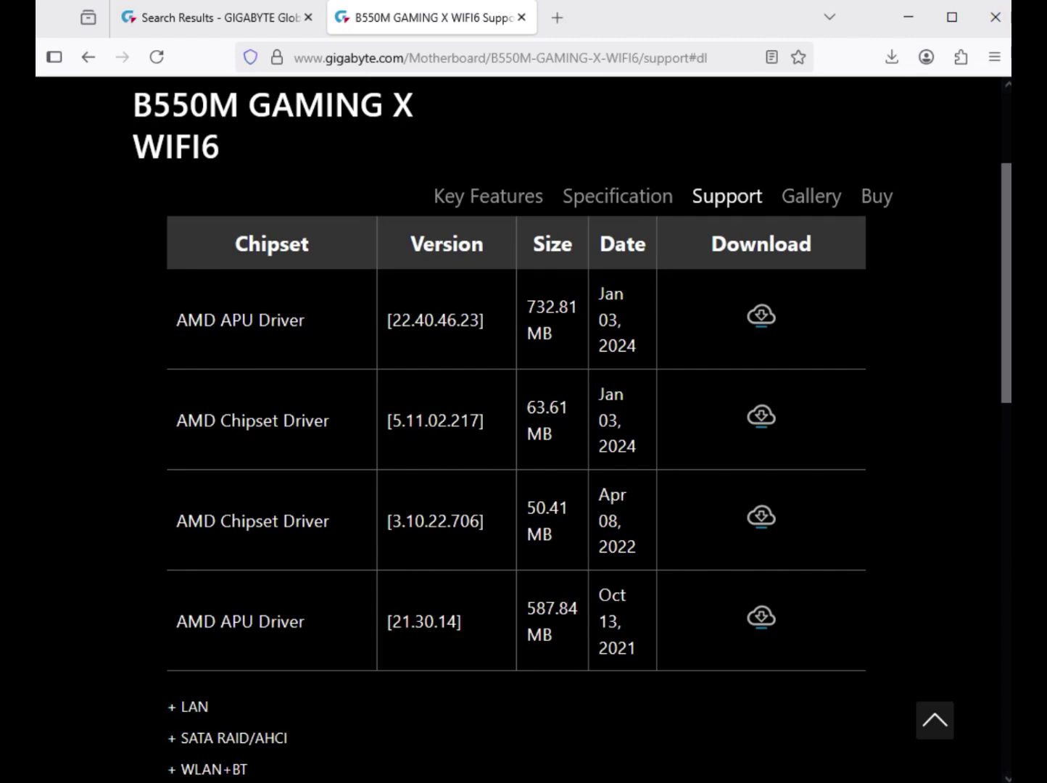
drag(176, 420, 628, 420)
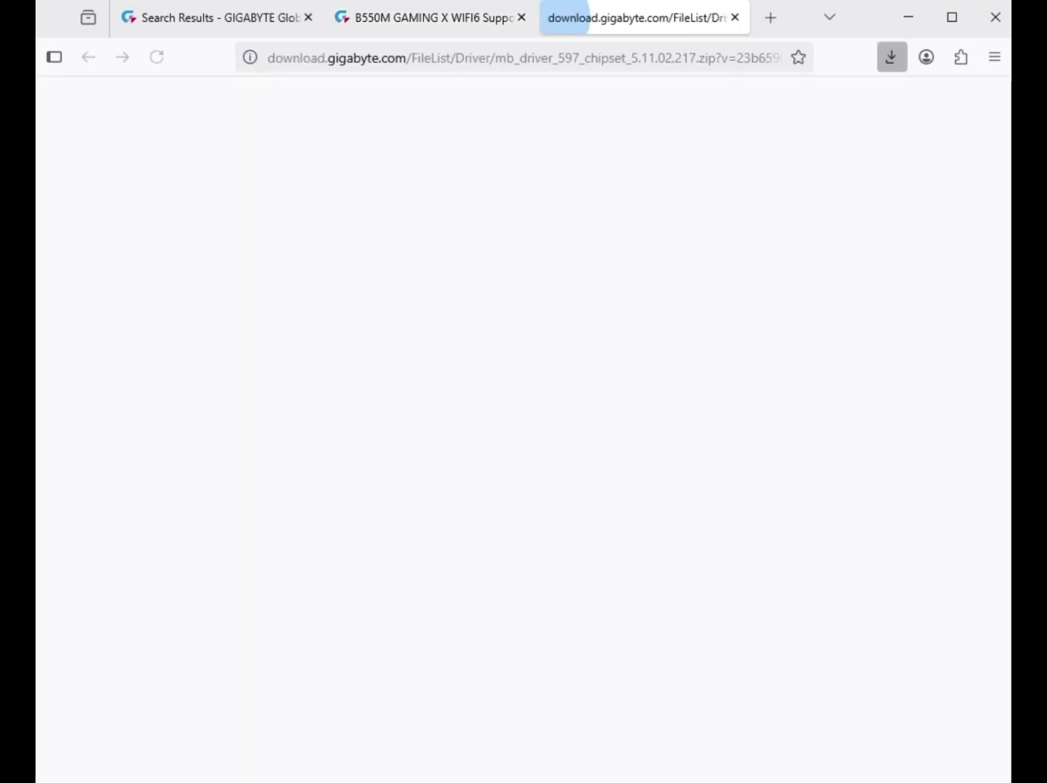
Expand the LAN category and download the Realtek LAN Driver, version 11.16.1123.2023
scroll(516, 479, down, 2)
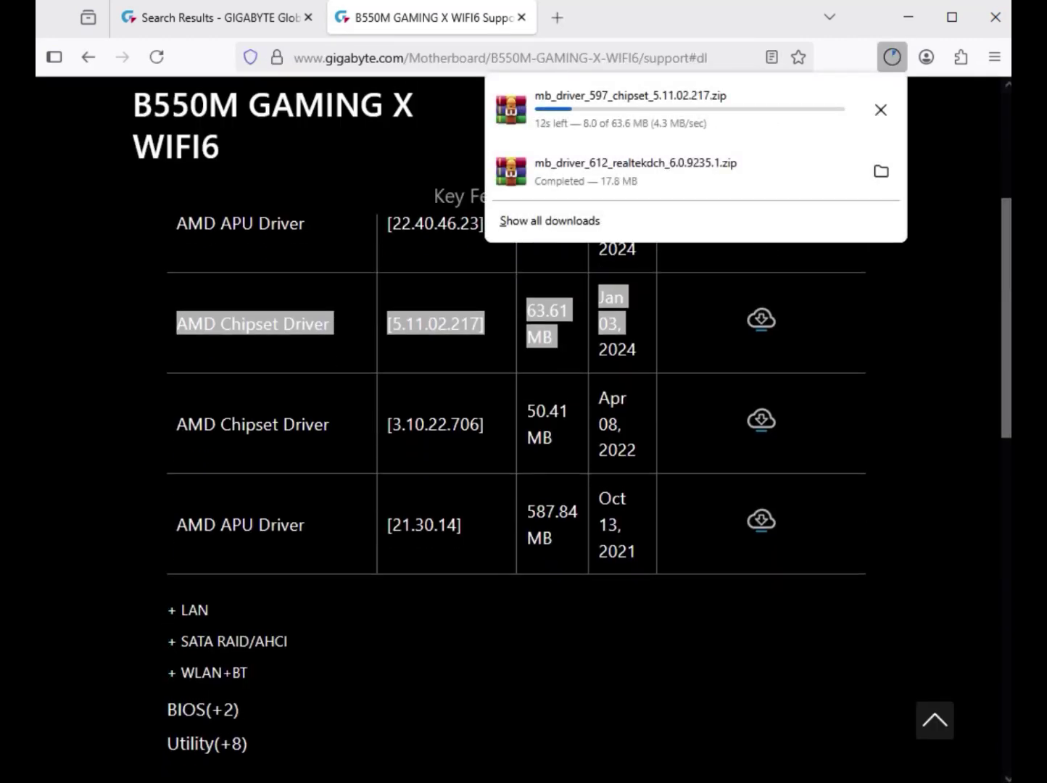
double_click(194, 610)
scroll(516, 457, down, 4)
scroll(516, 457, up, 3)
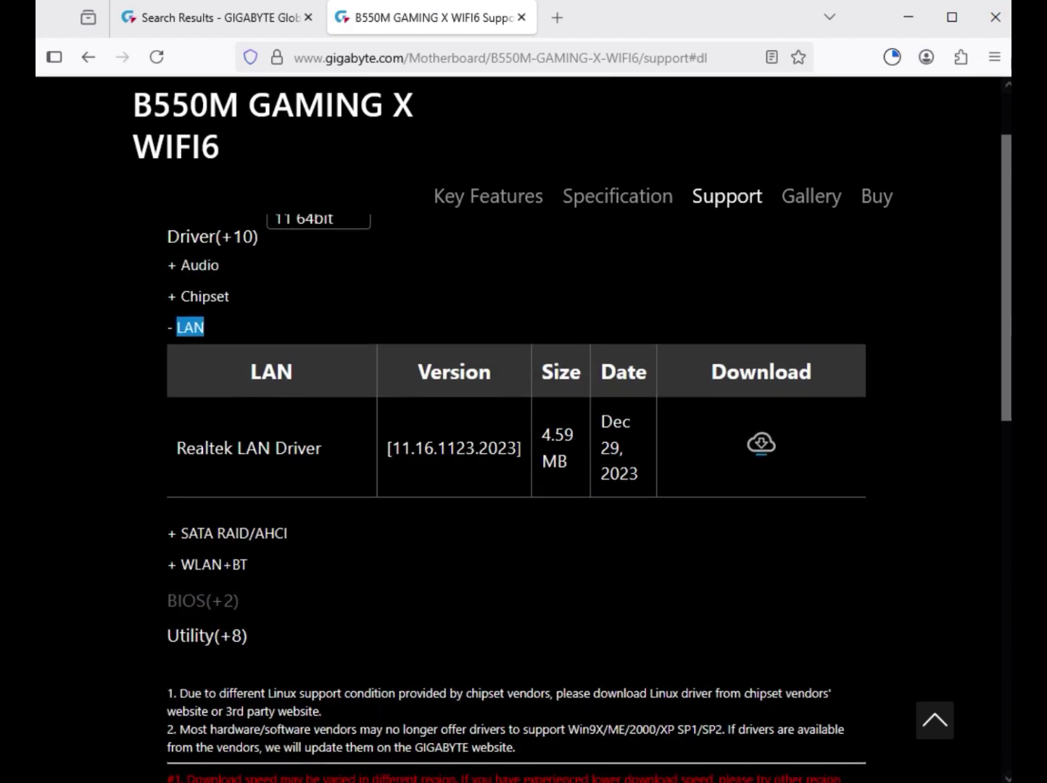
drag(176, 448, 275, 448)
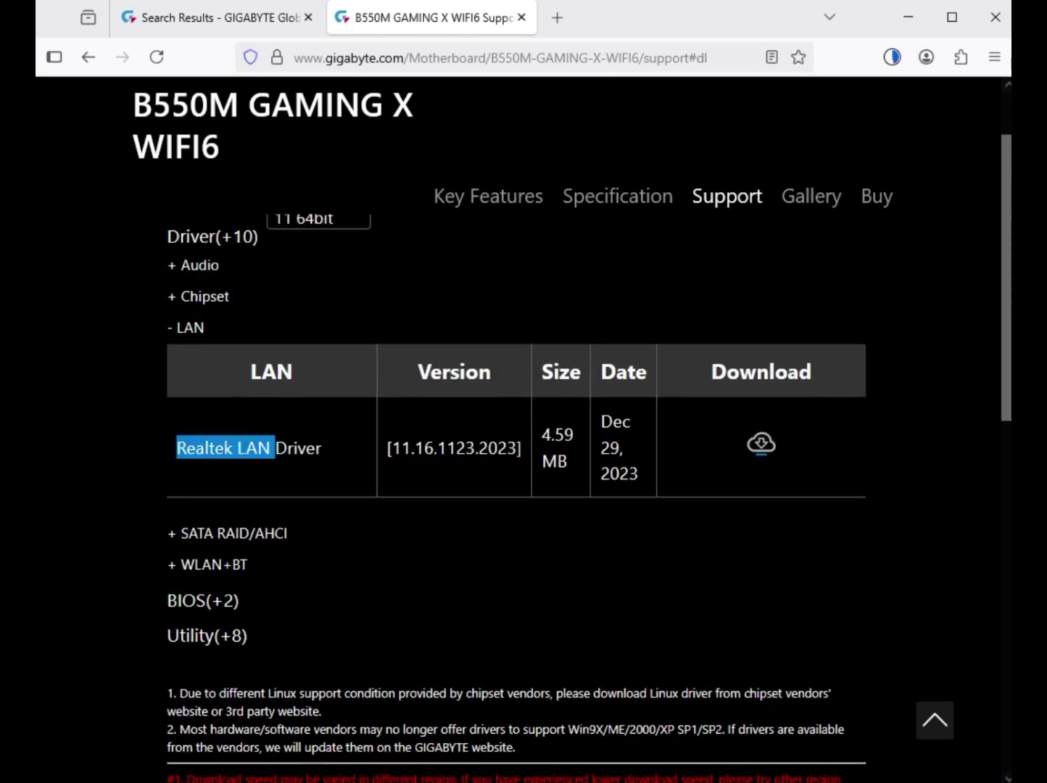
drag(275, 448, 761, 444)
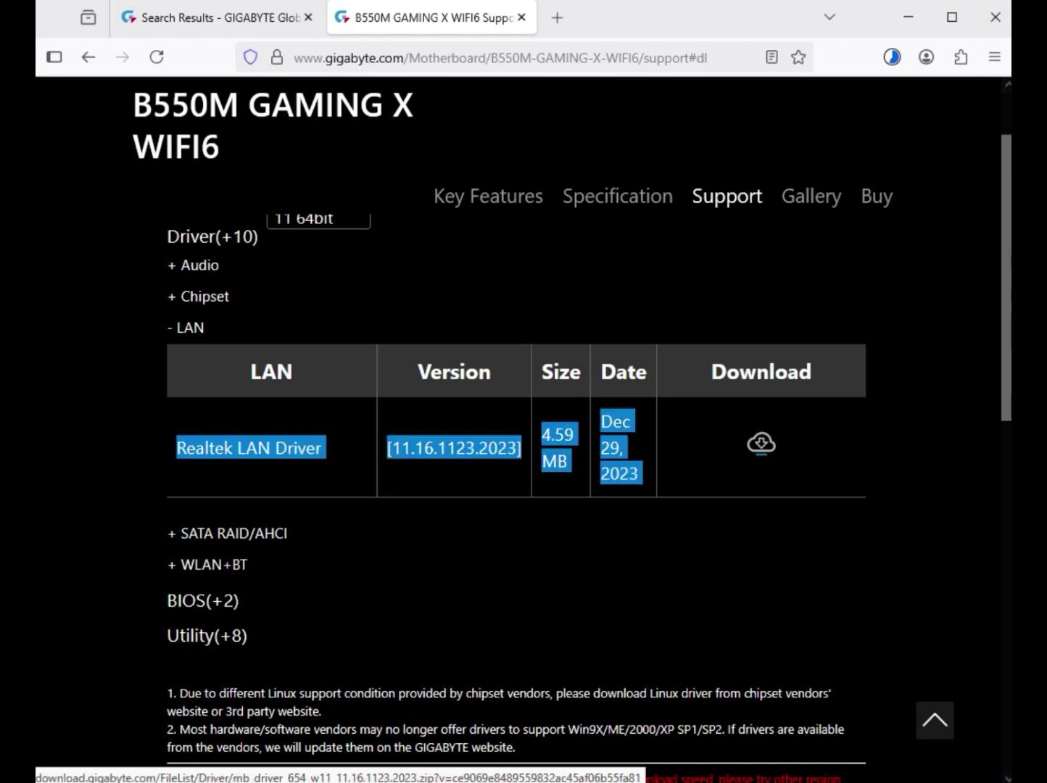
click(761, 444)
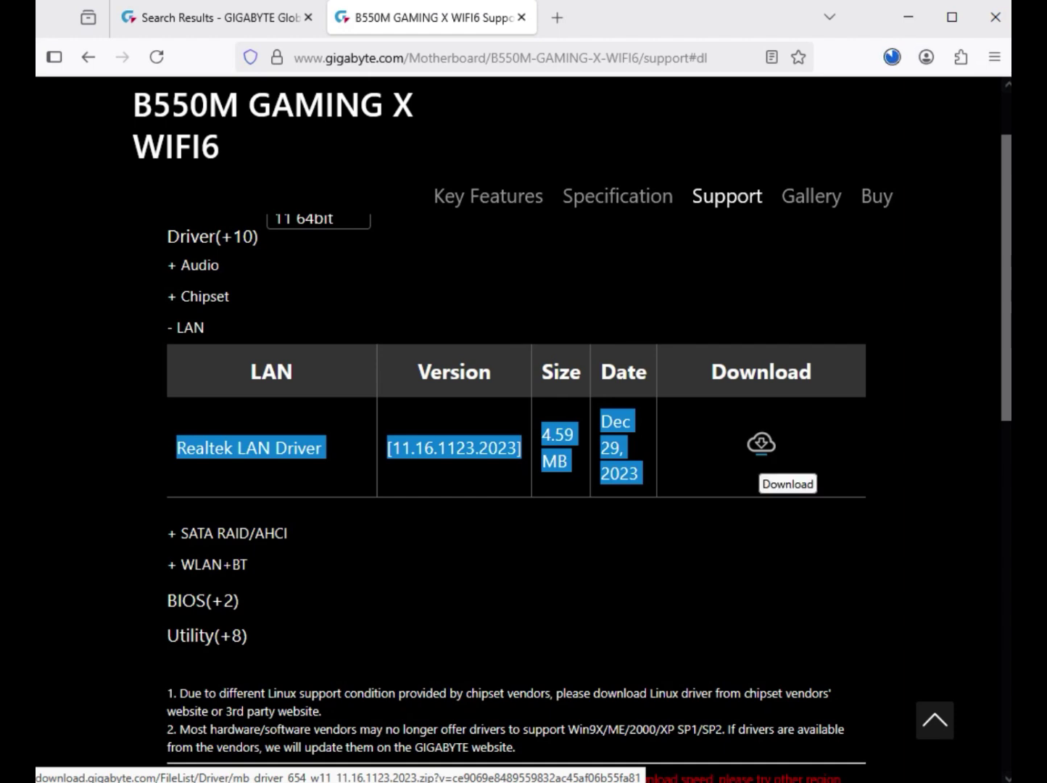
Expand the WLAN+BT category and download both the Realtek 8851 Bluetooth driver and the Realtek 8851 WIFI Driver
click(214, 564)
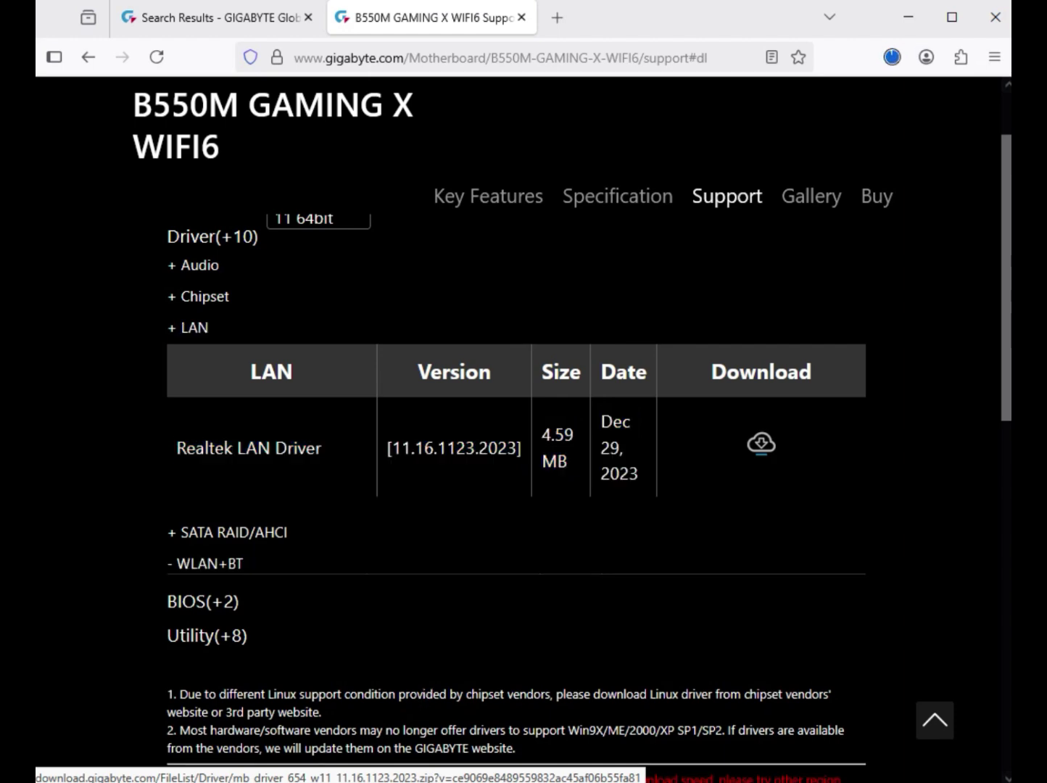
drag(279, 497, 227, 523)
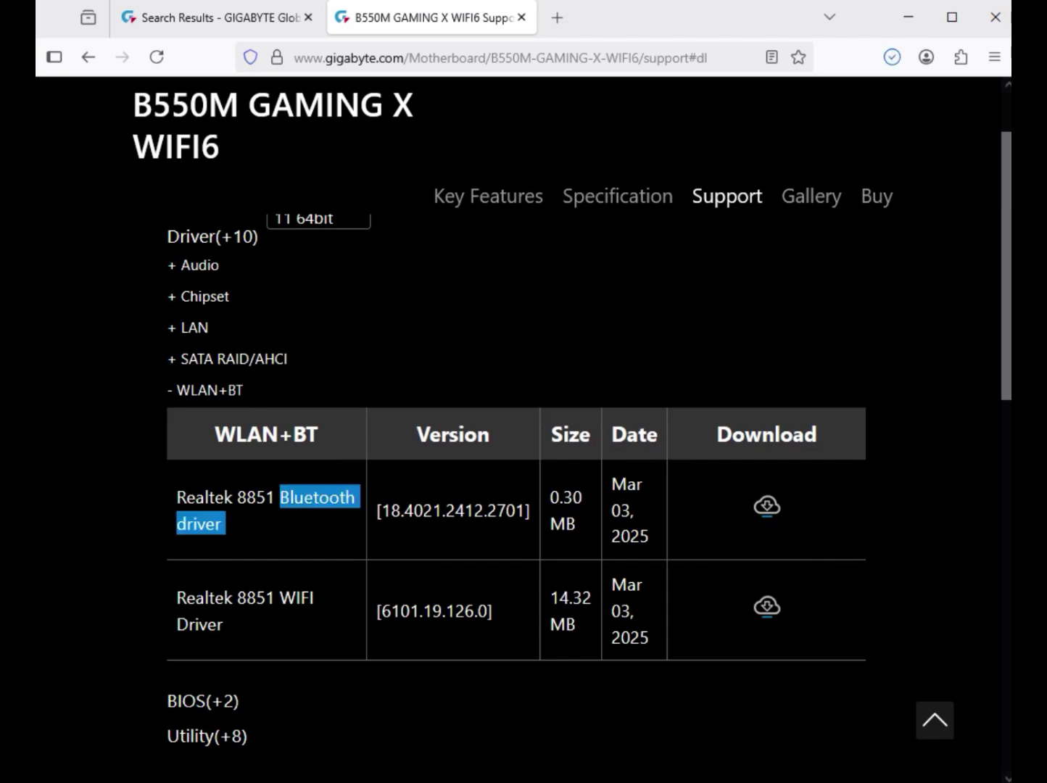
drag(277, 598, 227, 624)
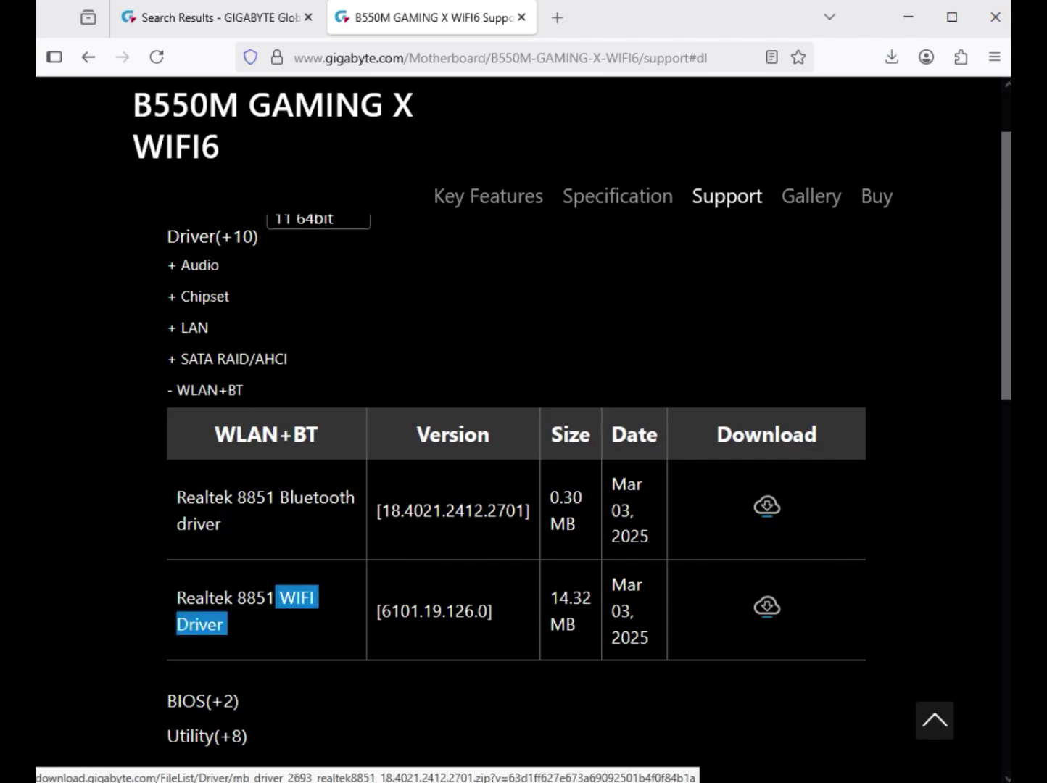
click(767, 506)
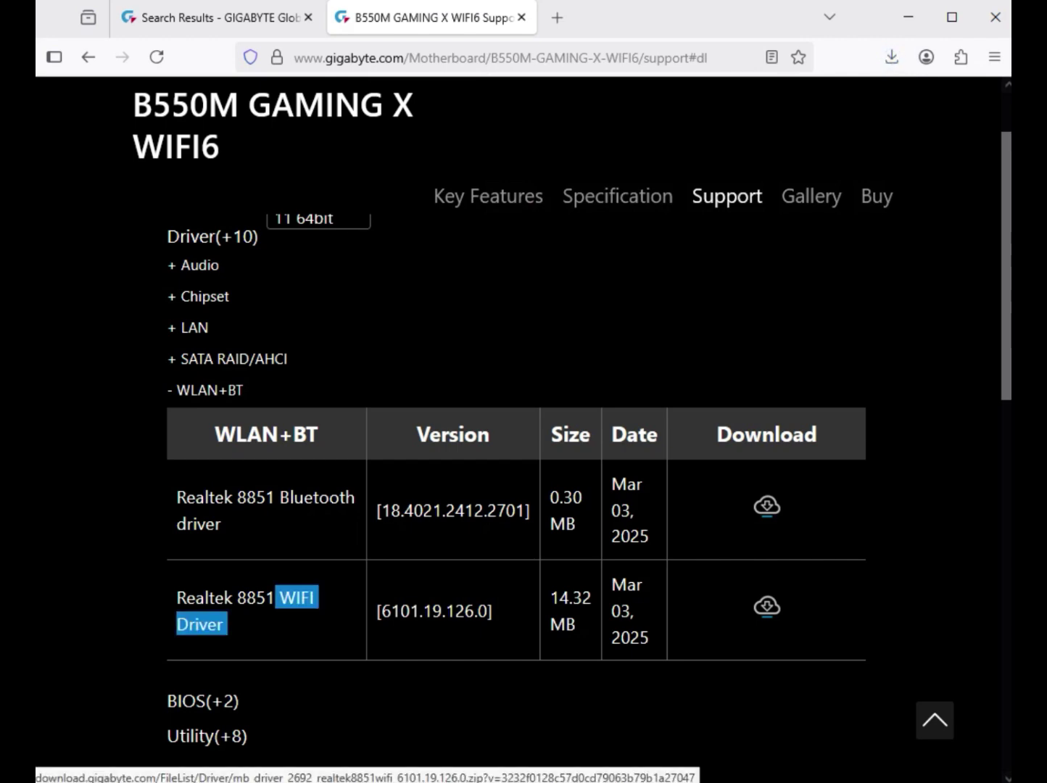
click(768, 607)
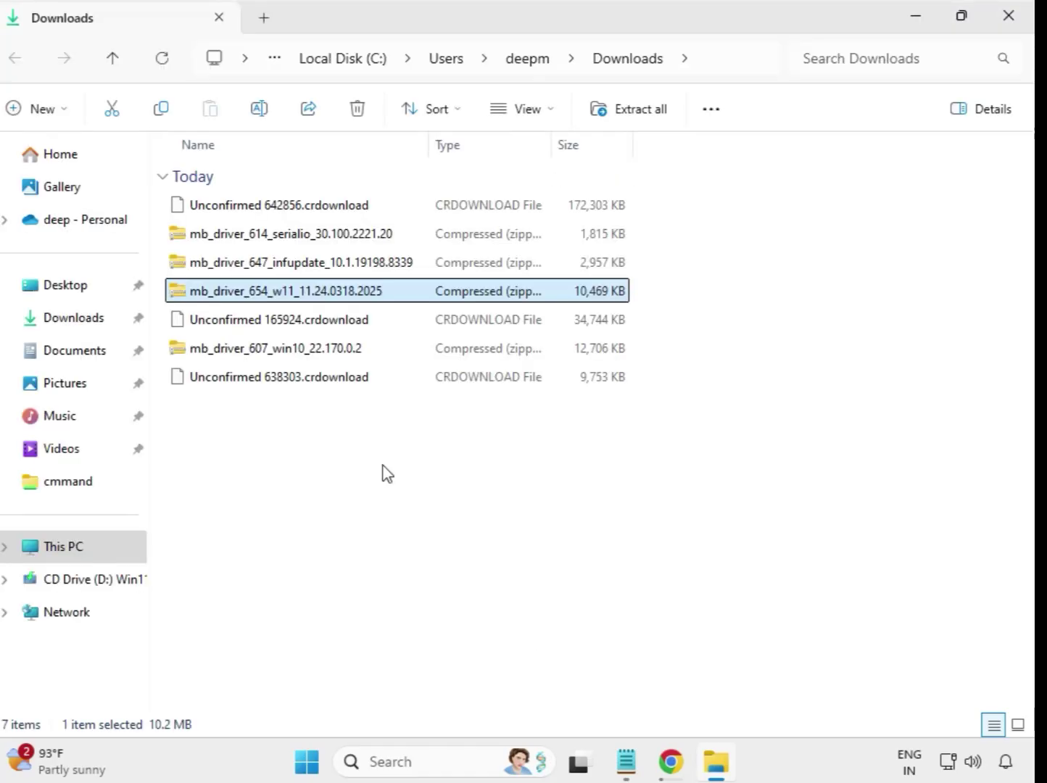
In File Explorer's Downloads folder, extract the mb_driver_614_serialio_30.100.2221.20 archive to the suggested folder and select the extracted folder
drag(383, 465, 357, 203)
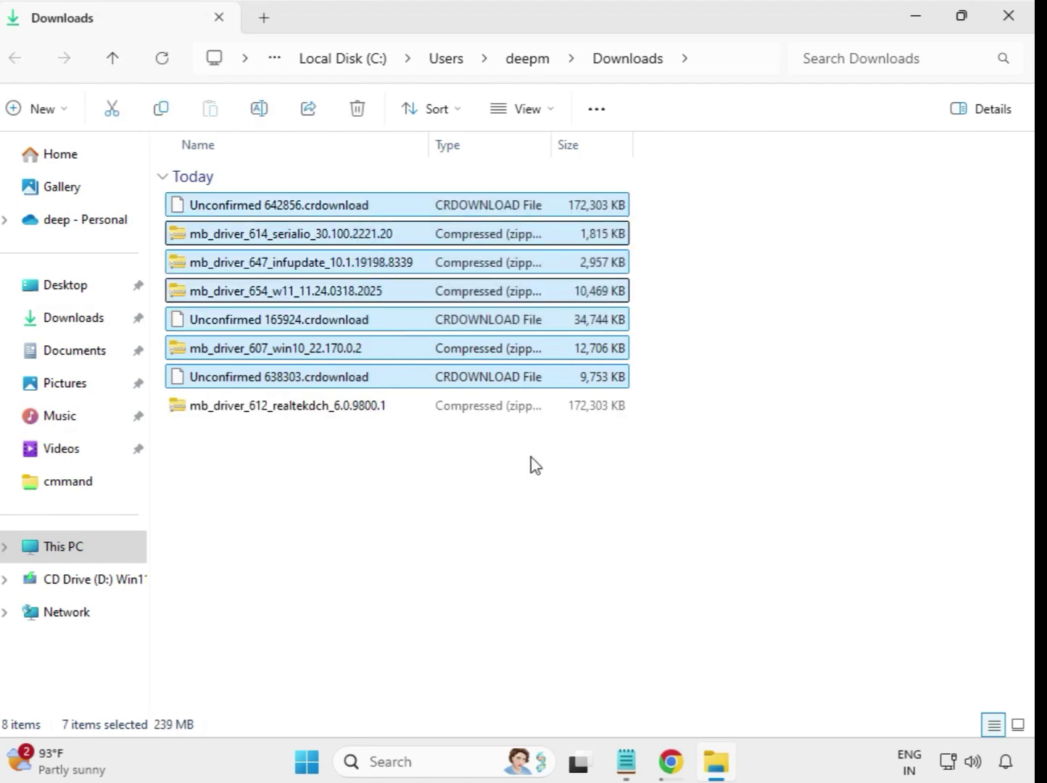
click(557, 481)
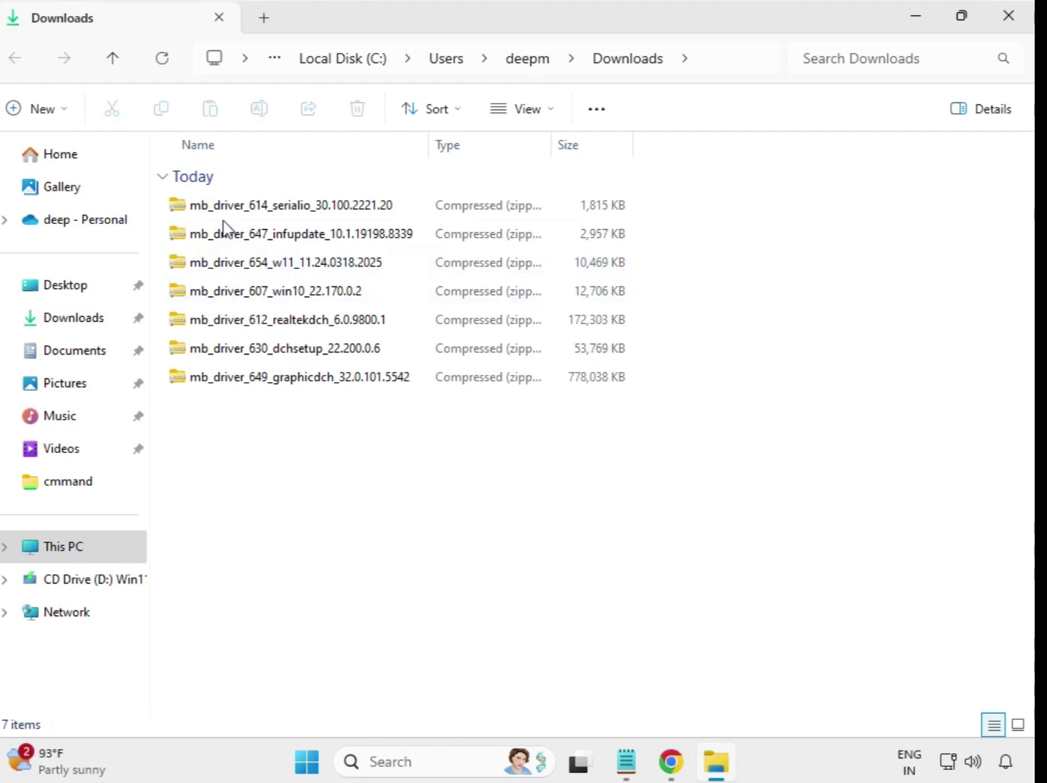
click(270, 214)
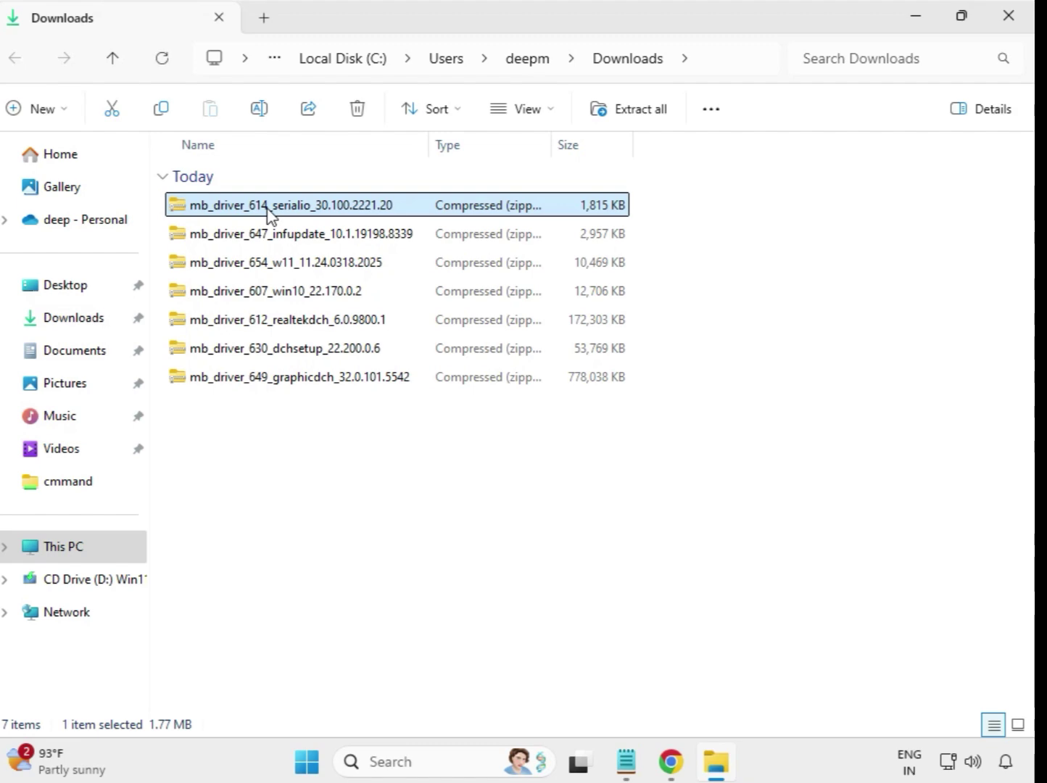
right_click(268, 210)
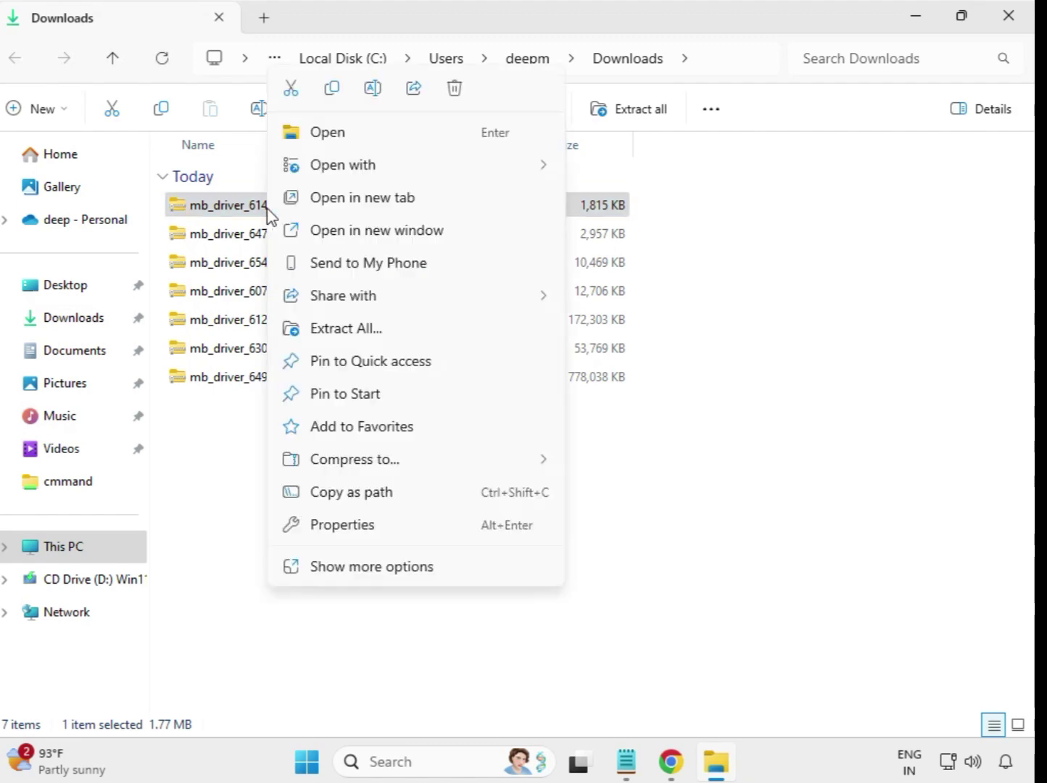
click(352, 336)
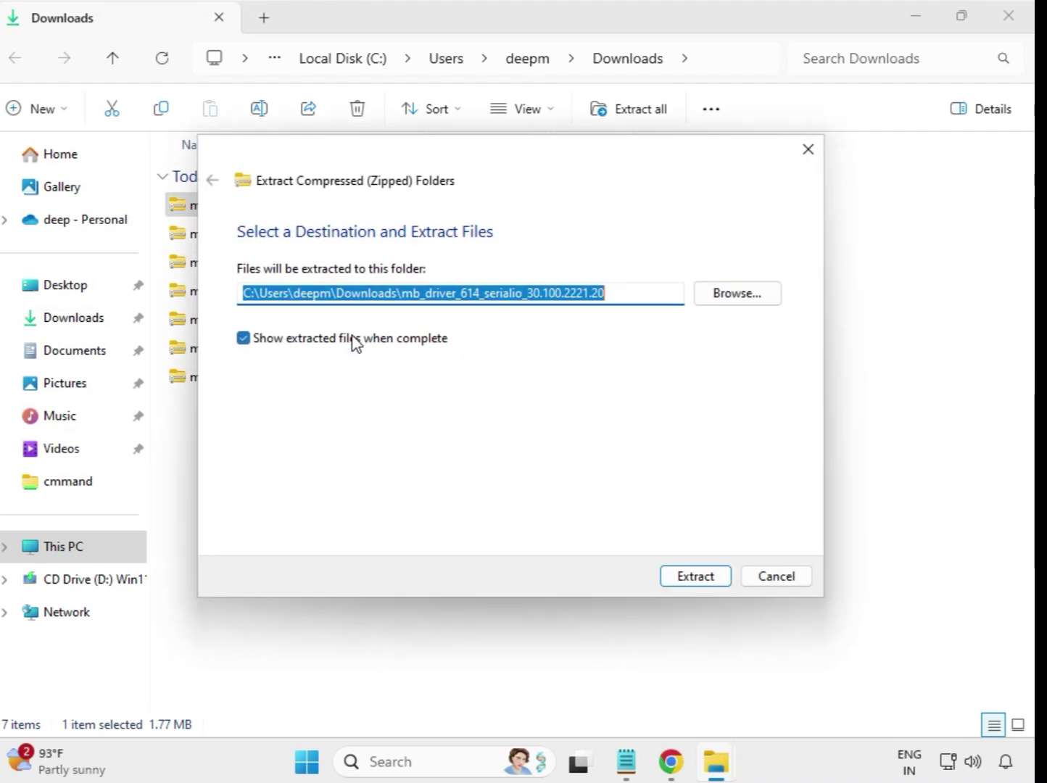
click(705, 577)
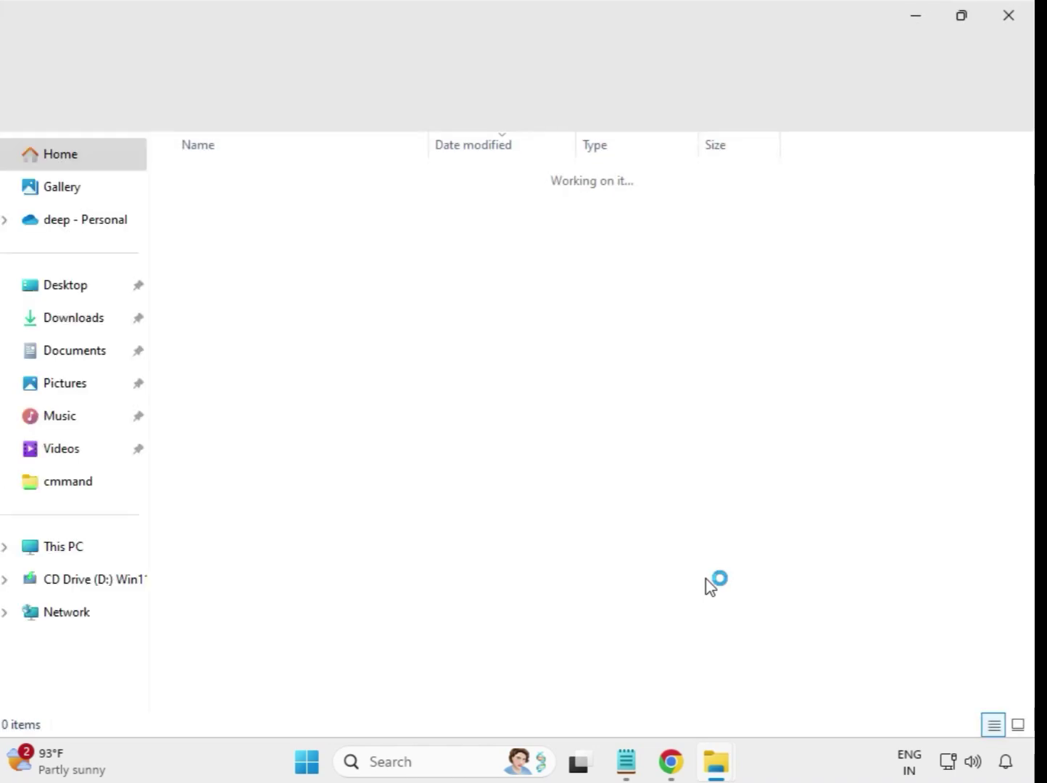
click(1008, 15)
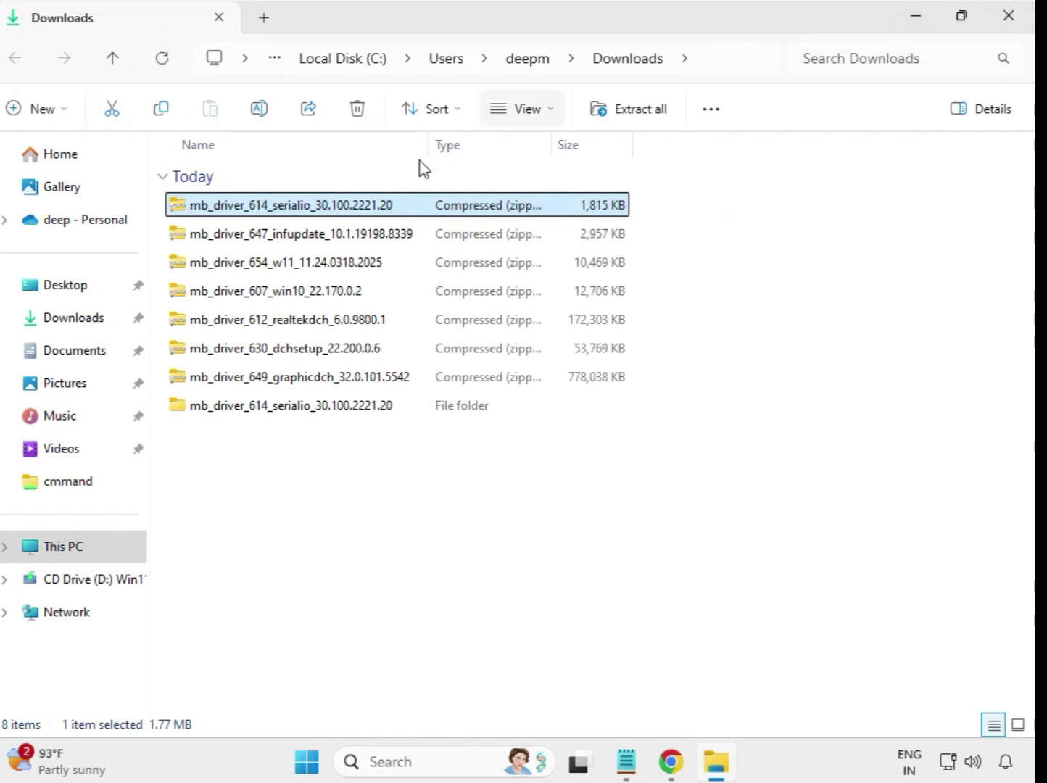
click(281, 420)
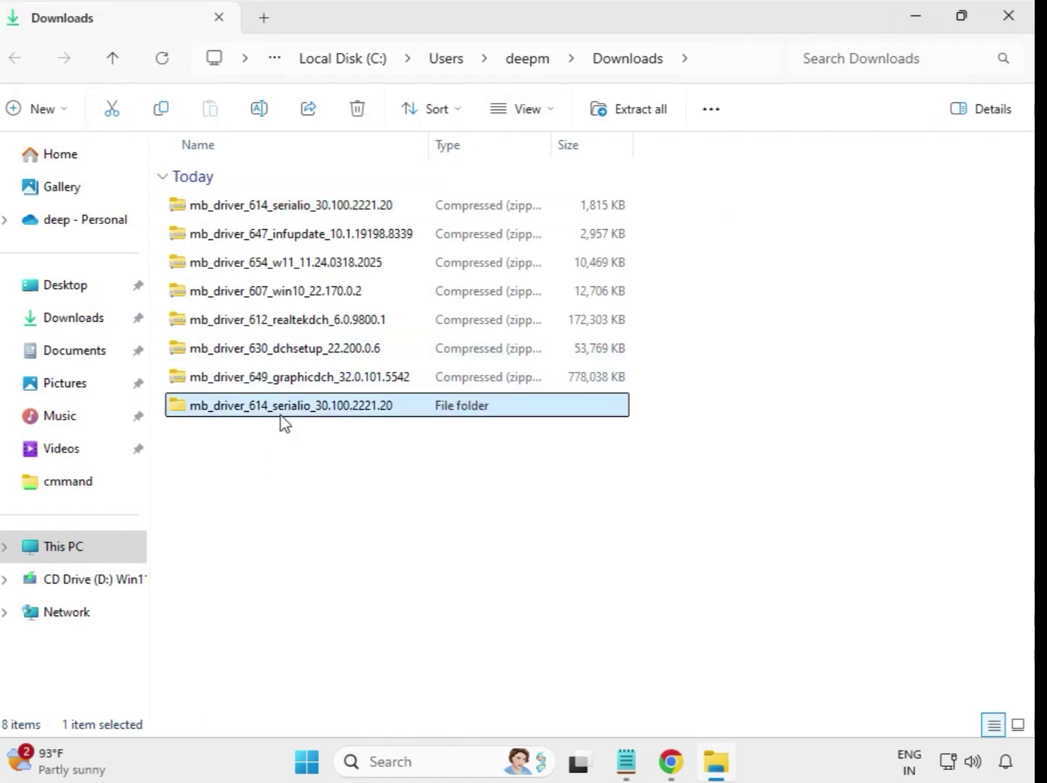
Extract the mb_driver_647_infupdate_10.1.19198.8339 archive to the suggested folder and close the window showing the extracted files
click(273, 241)
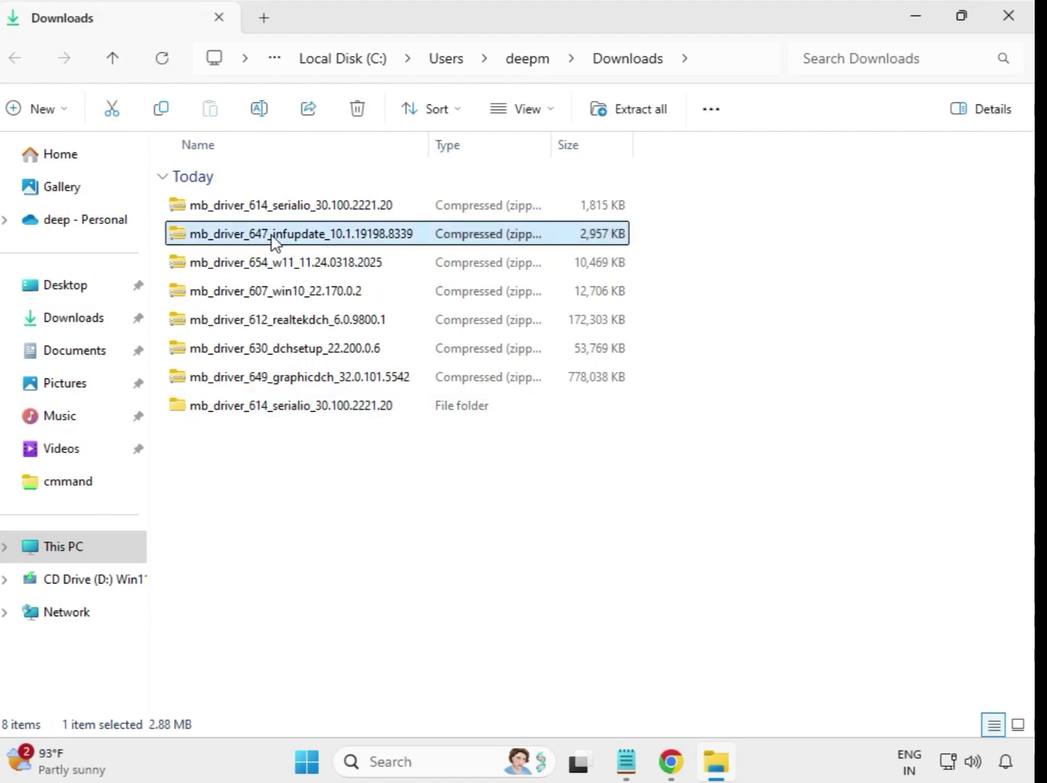
right_click(273, 241)
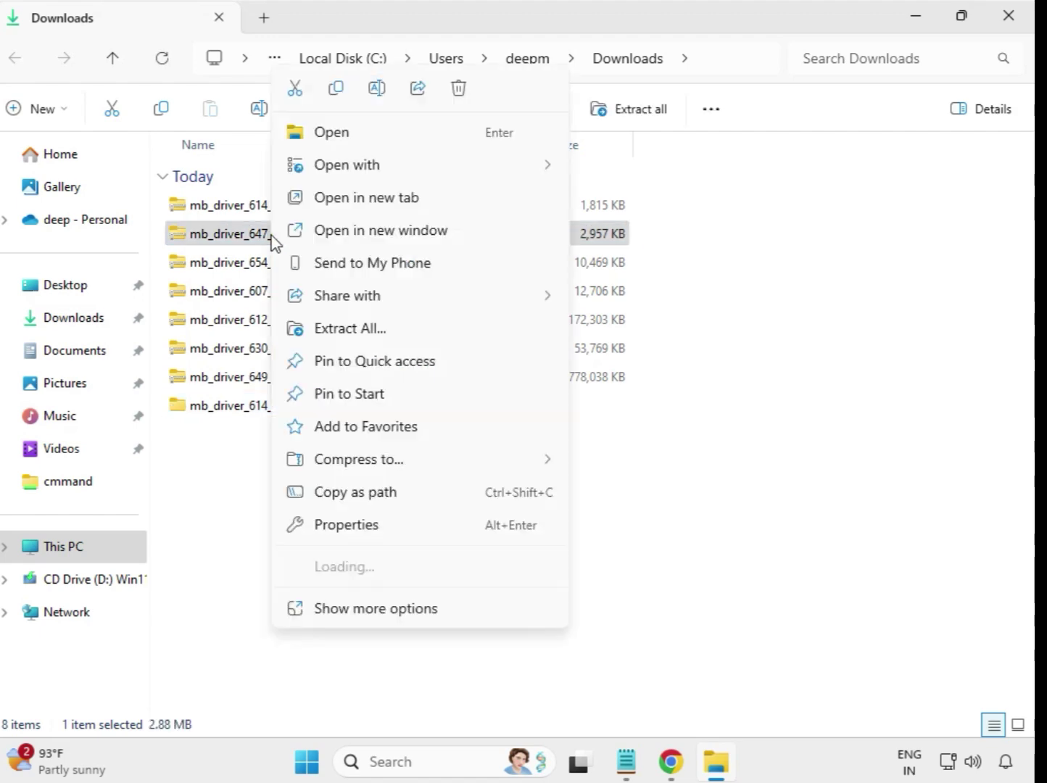
click(355, 335)
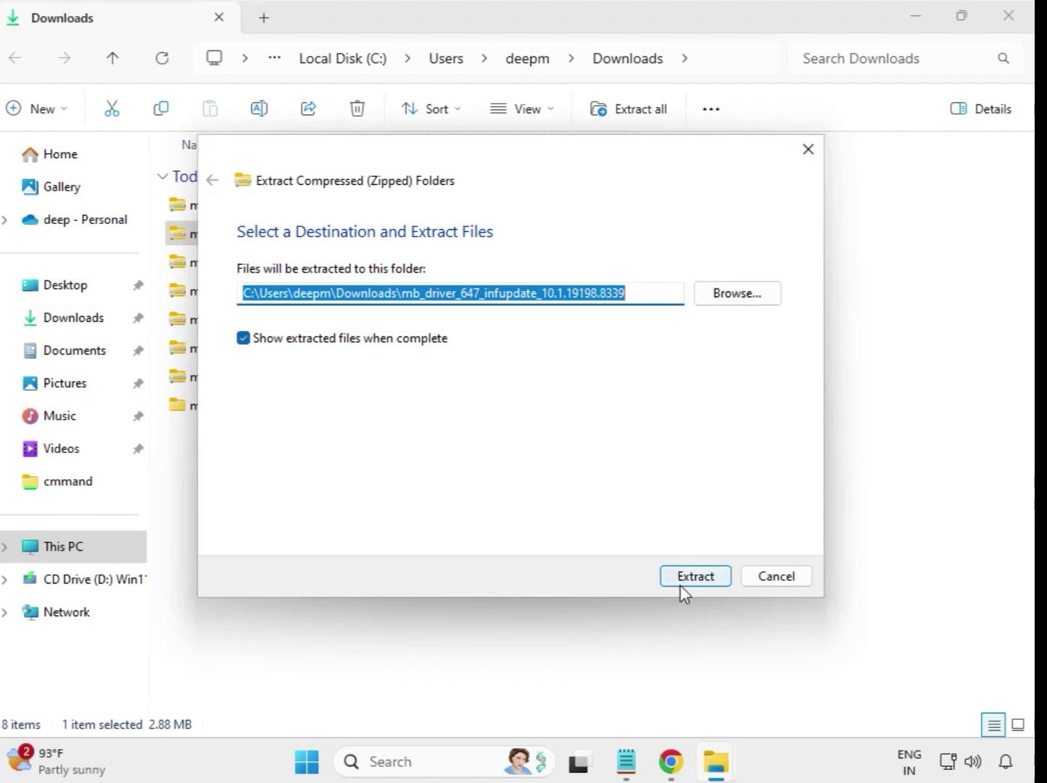
click(693, 576)
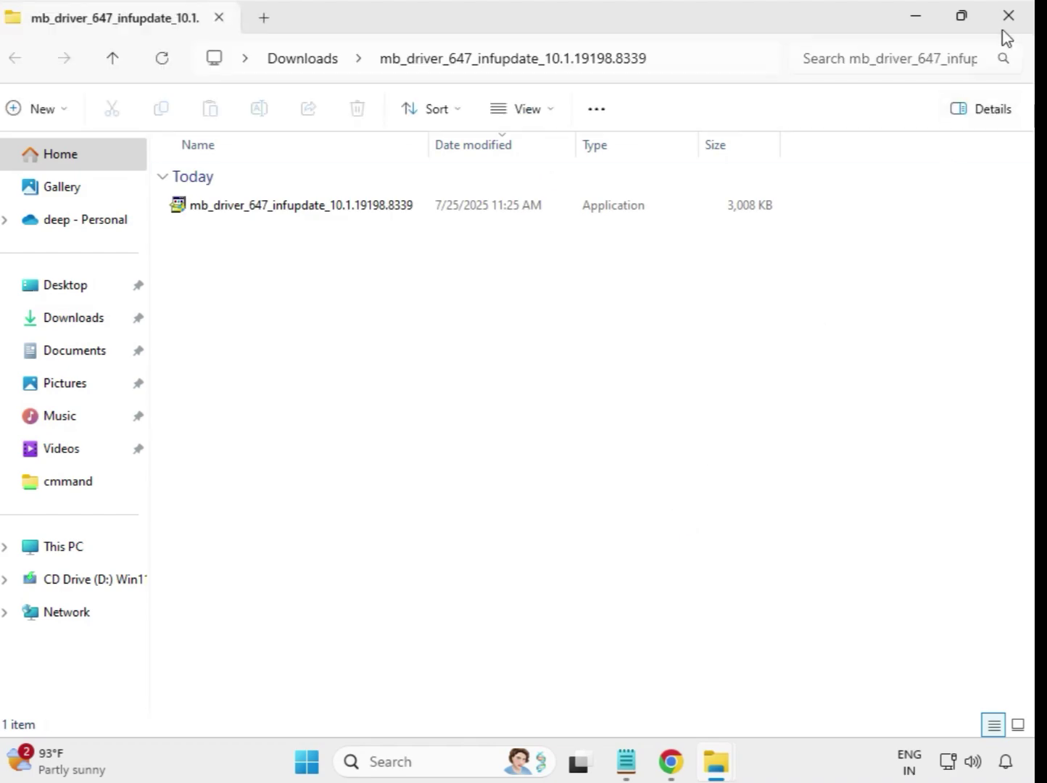
click(1008, 16)
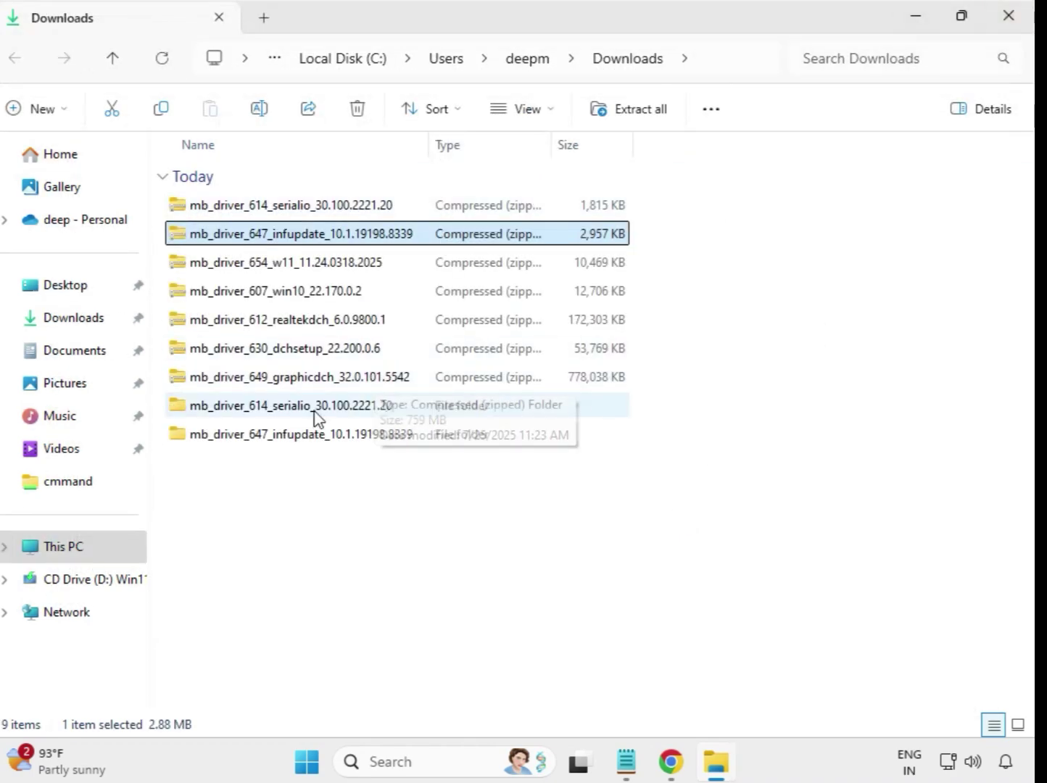
Extract the mb_driver_654_w11_11.24.0318.2025 archive to the suggested folder and close the window showing its contents
click(267, 271)
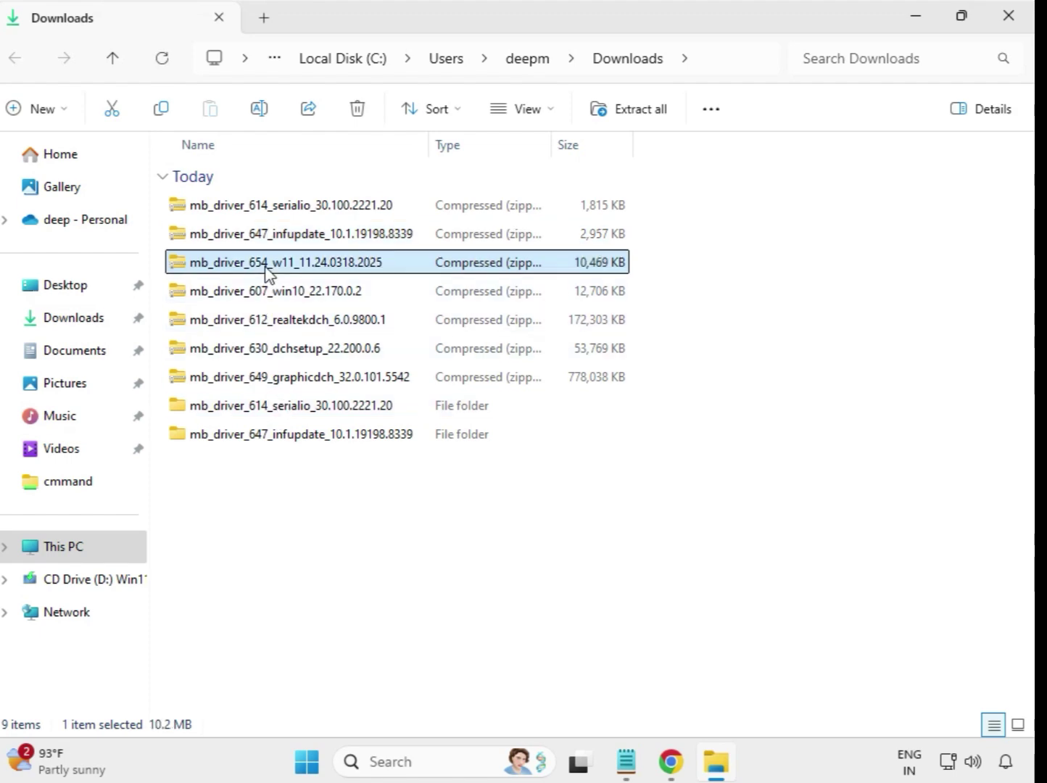
right_click(266, 271)
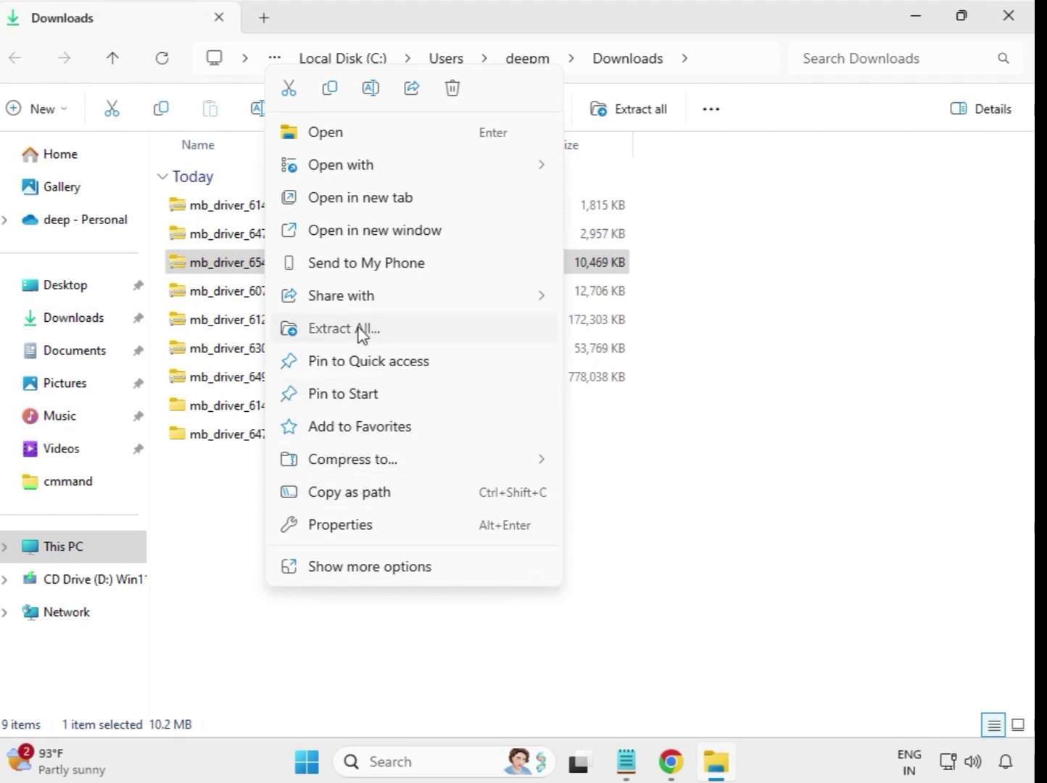
click(358, 330)
click(682, 579)
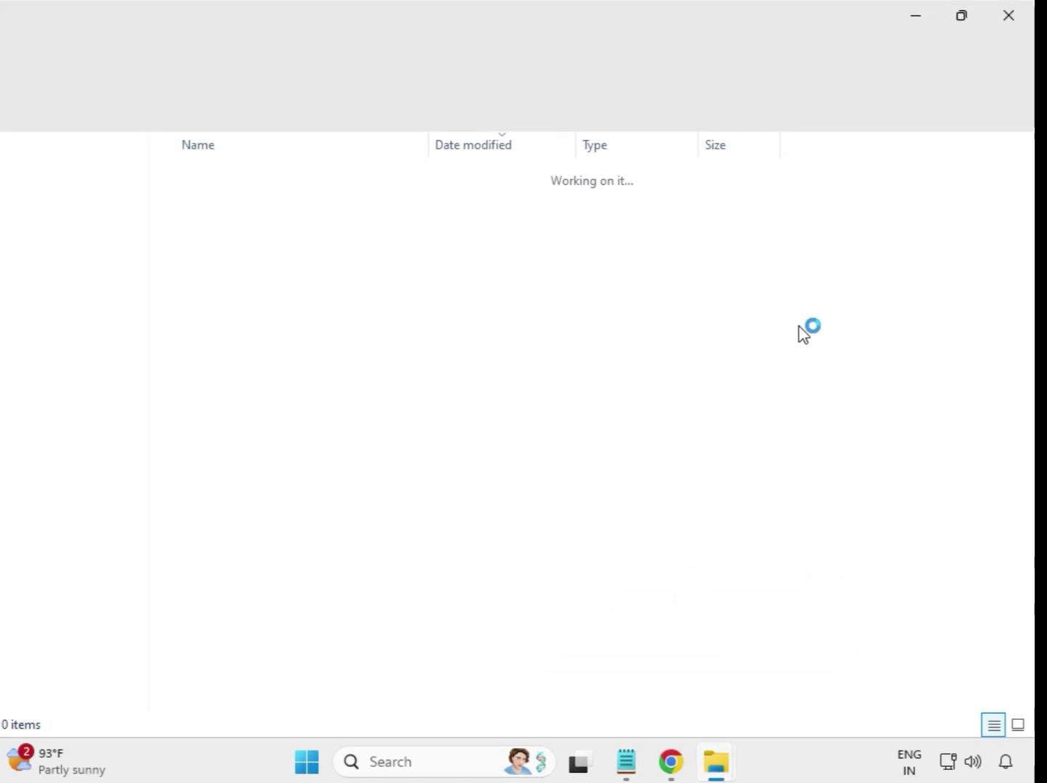
click(1012, 29)
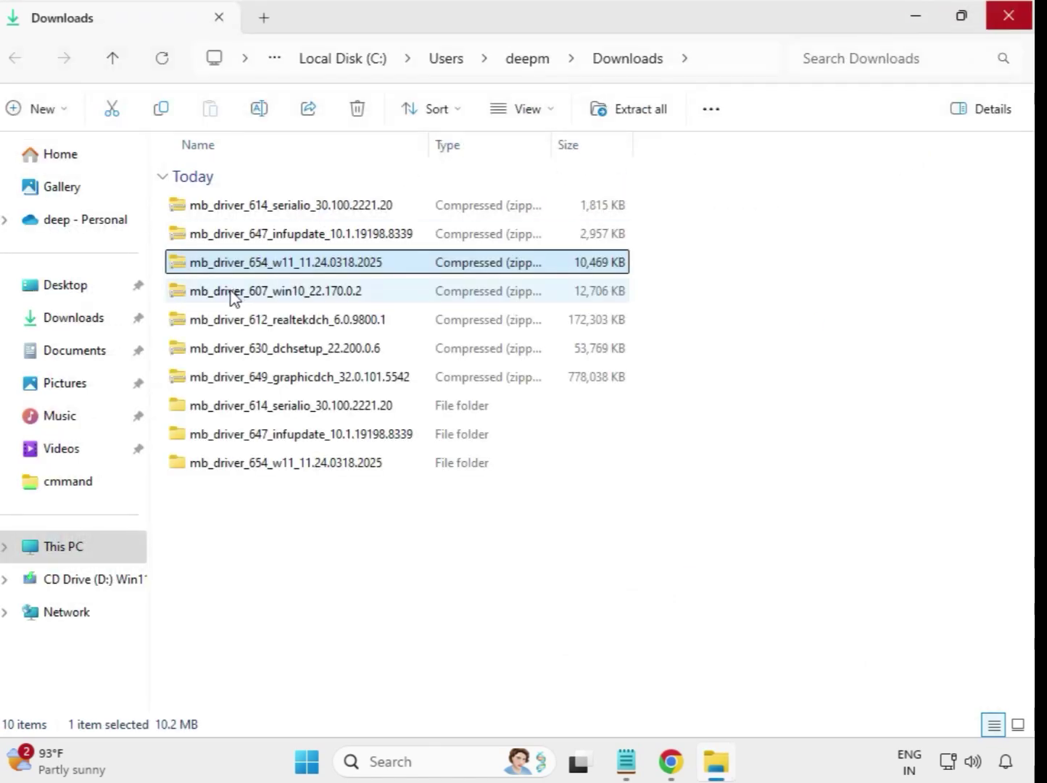
Extract the mb_driver_607_win10_22.170.0.2 archive to the suggested folder and close the window showing its contents
click(237, 294)
right_click(237, 293)
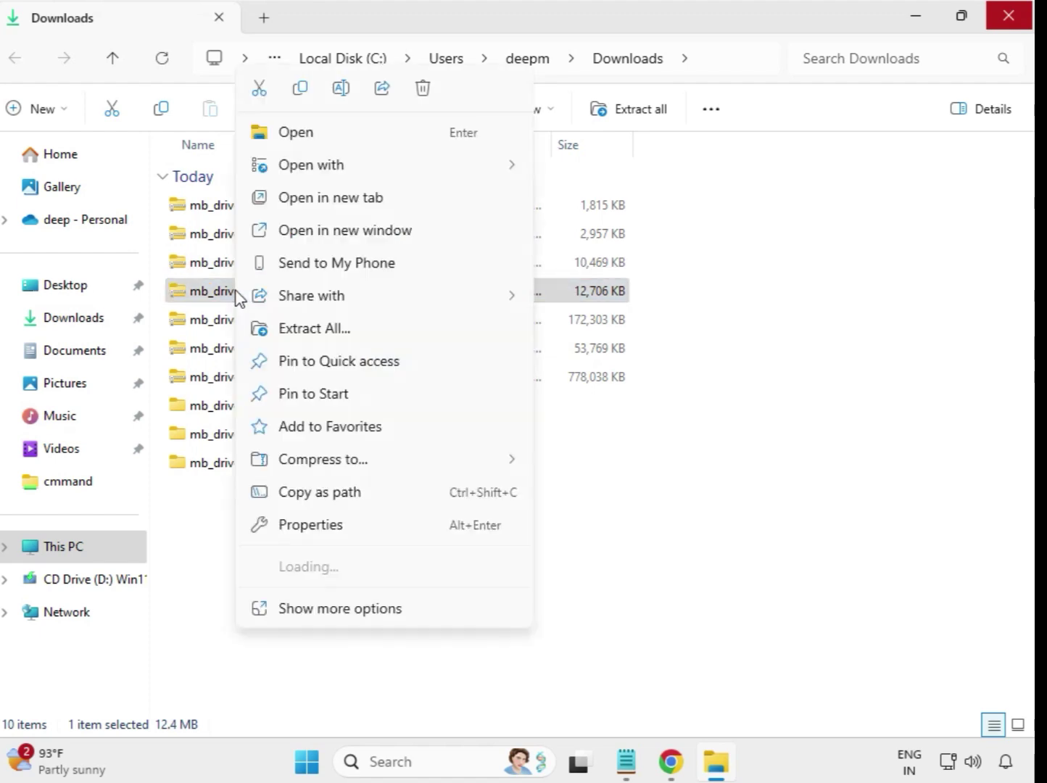
click(319, 331)
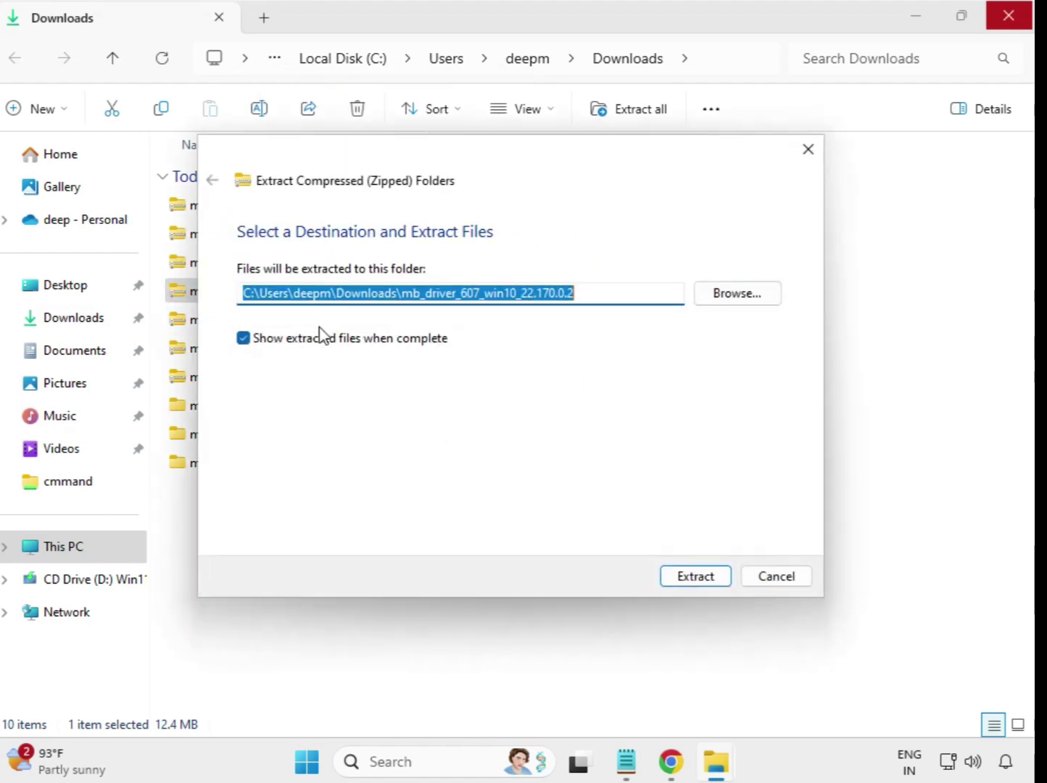
click(701, 578)
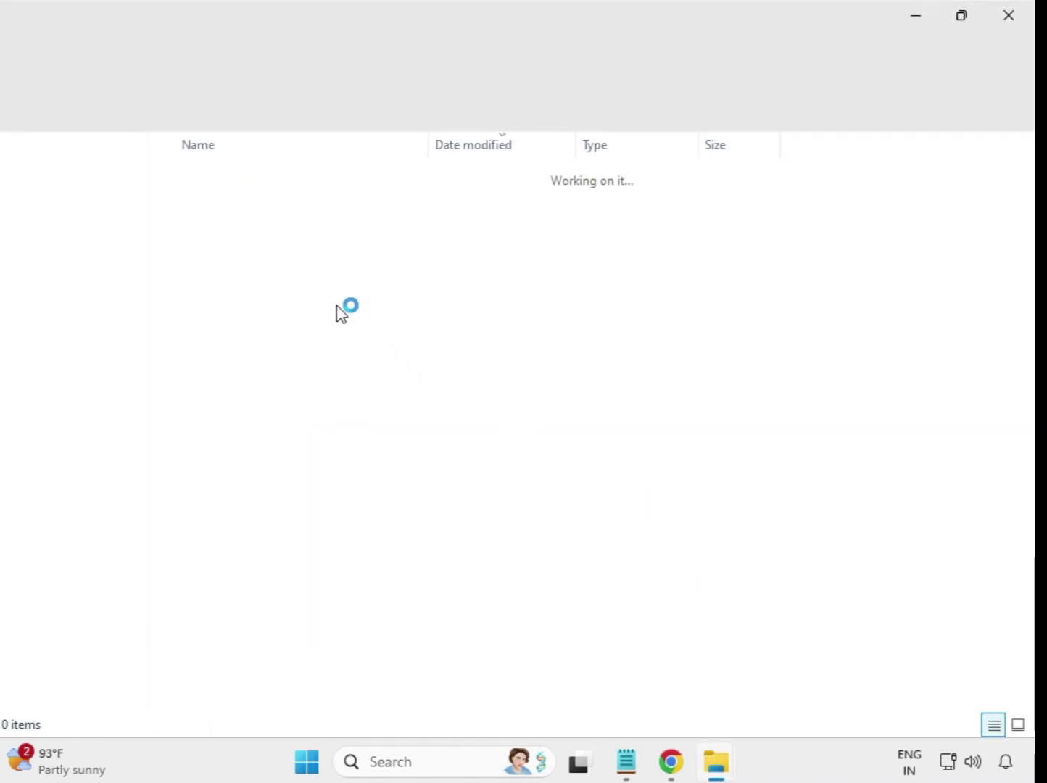
click(1019, 13)
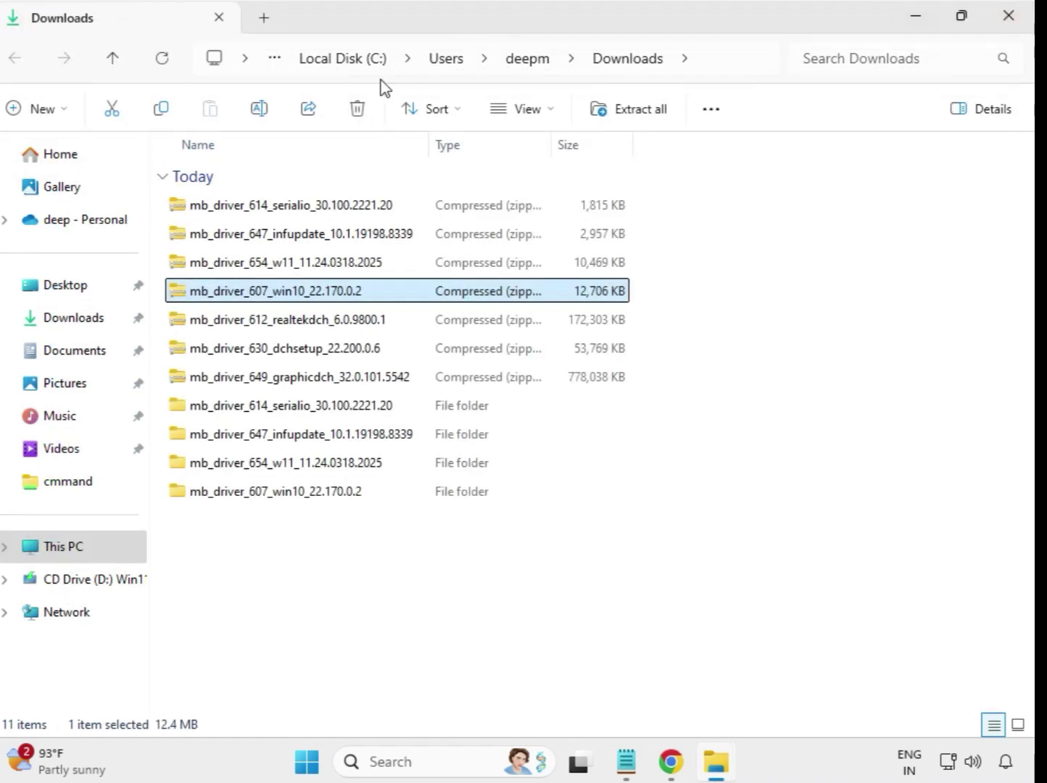
Extract the mb_driver_612_realtekdch_6.0.9800.1 archive to the suggested folder and close the window showing its contents
click(297, 323)
right_click(298, 330)
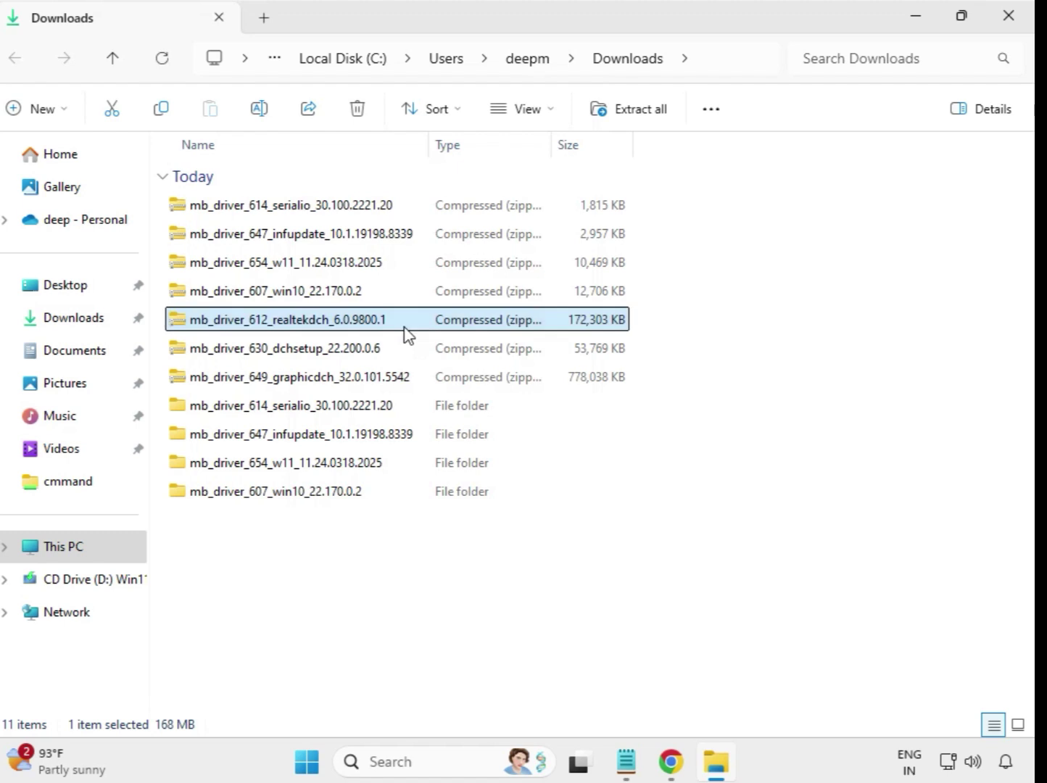
click(685, 580)
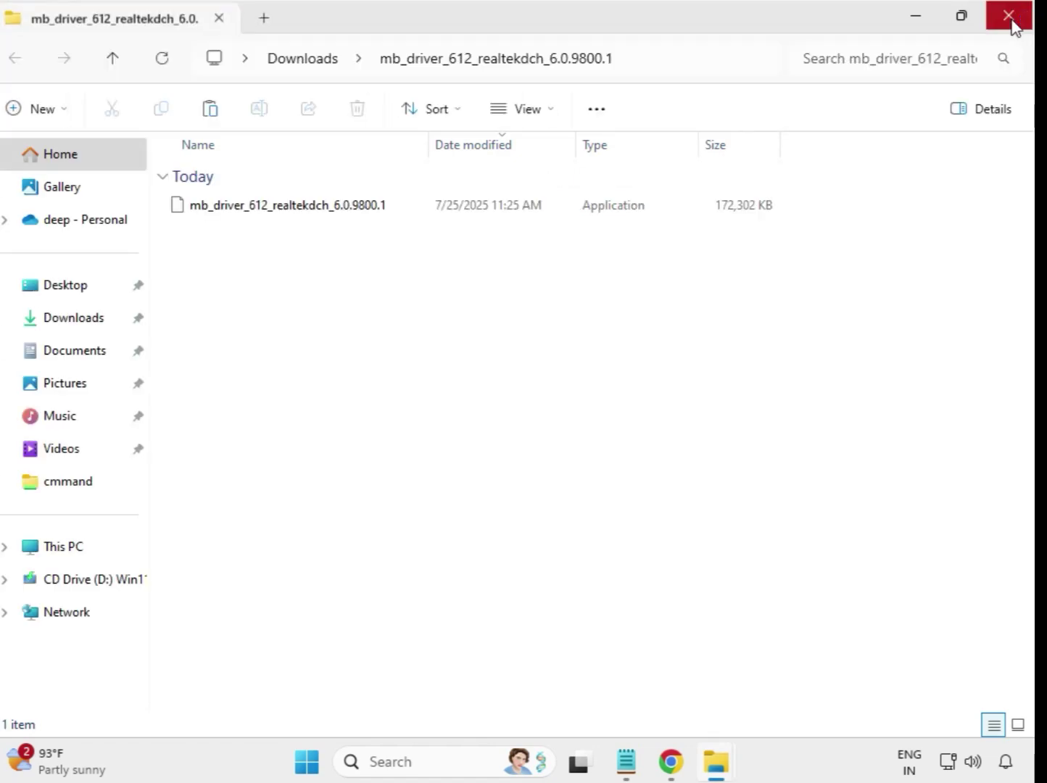
click(1013, 22)
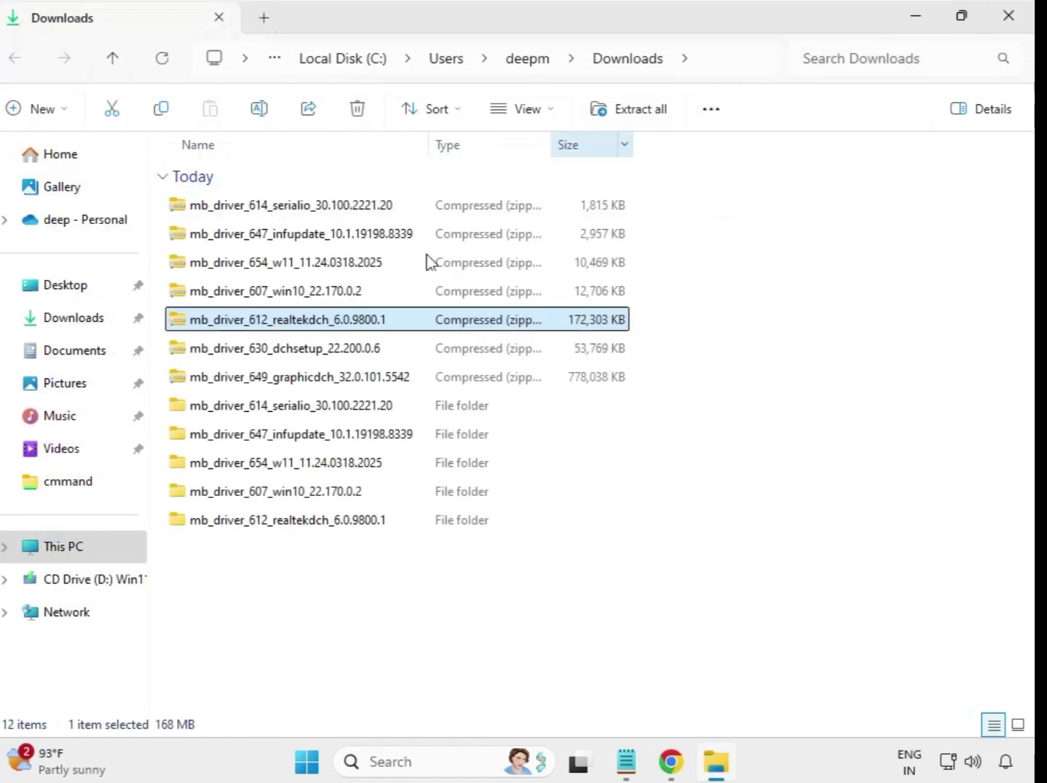
Extract the mb_driver_630_dchsetup_22.200.0.6 archive to the suggested folder and close the window showing its contents
click(288, 349)
right_click(288, 352)
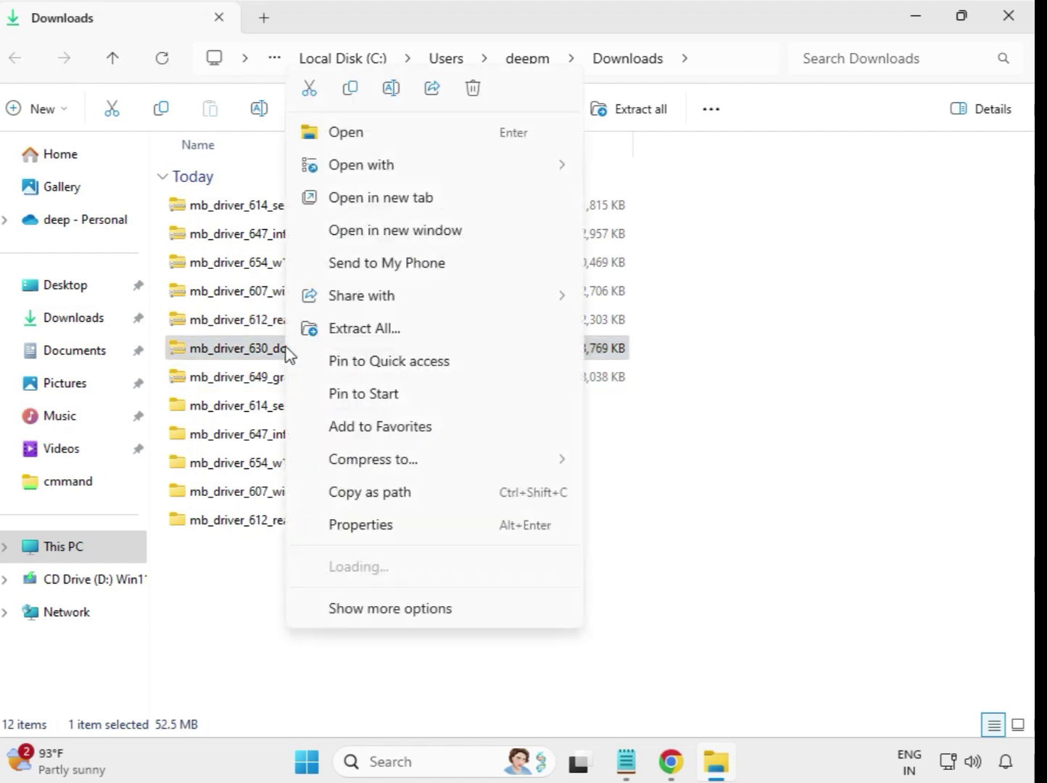
click(362, 335)
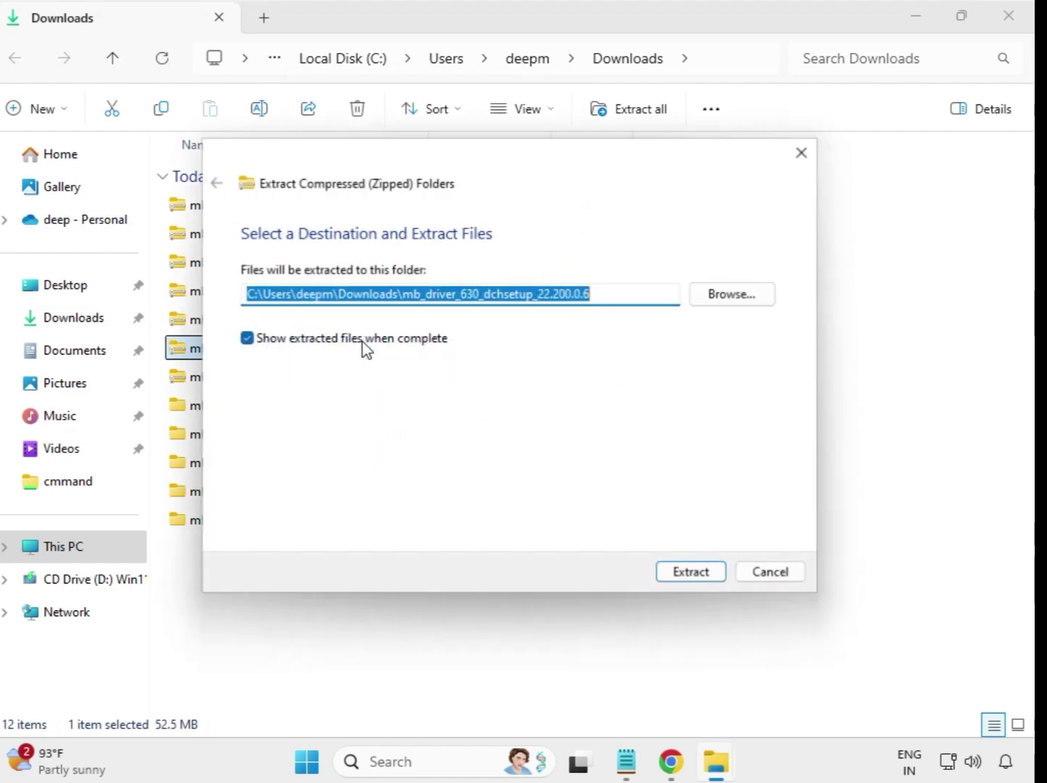
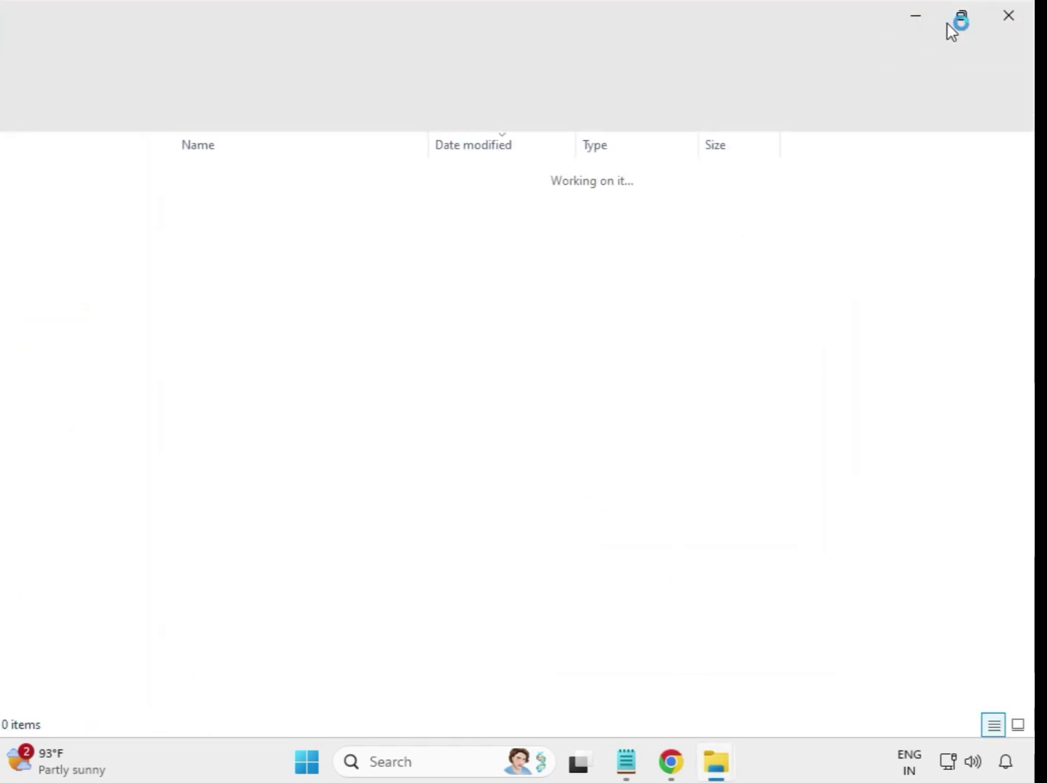
click(1008, 16)
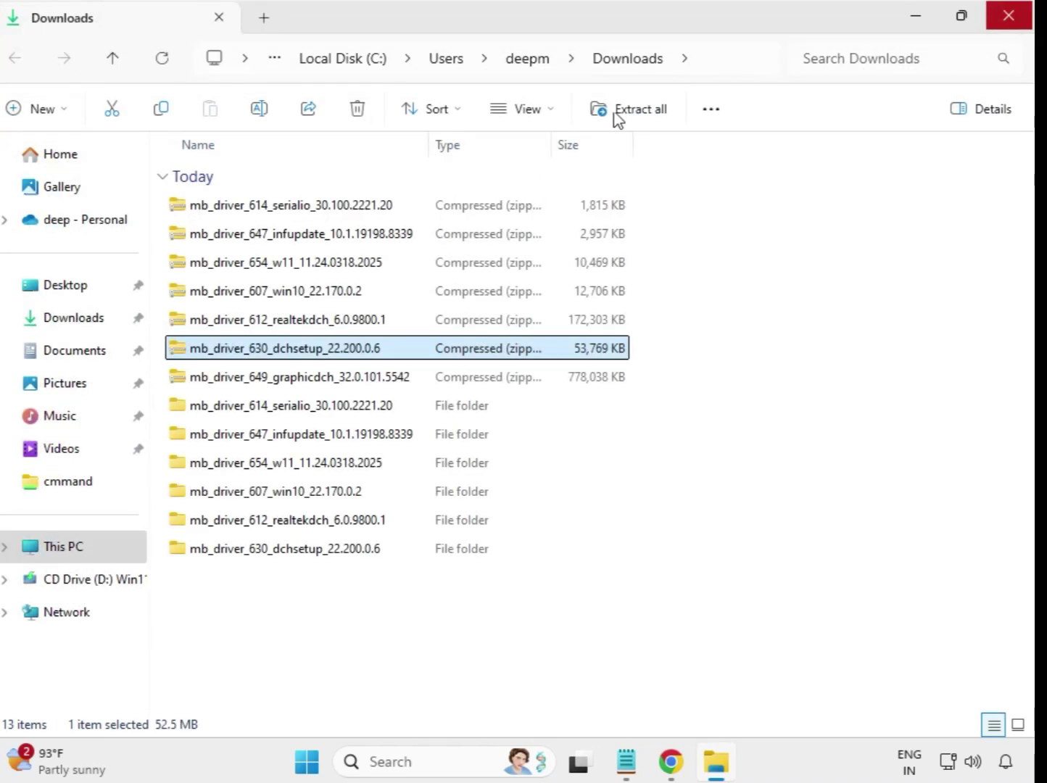
Extract the mb_driver_649_graphicdch_32.0.101.5542 archive to the suggested folder and close the window showing its contents
click(318, 391)
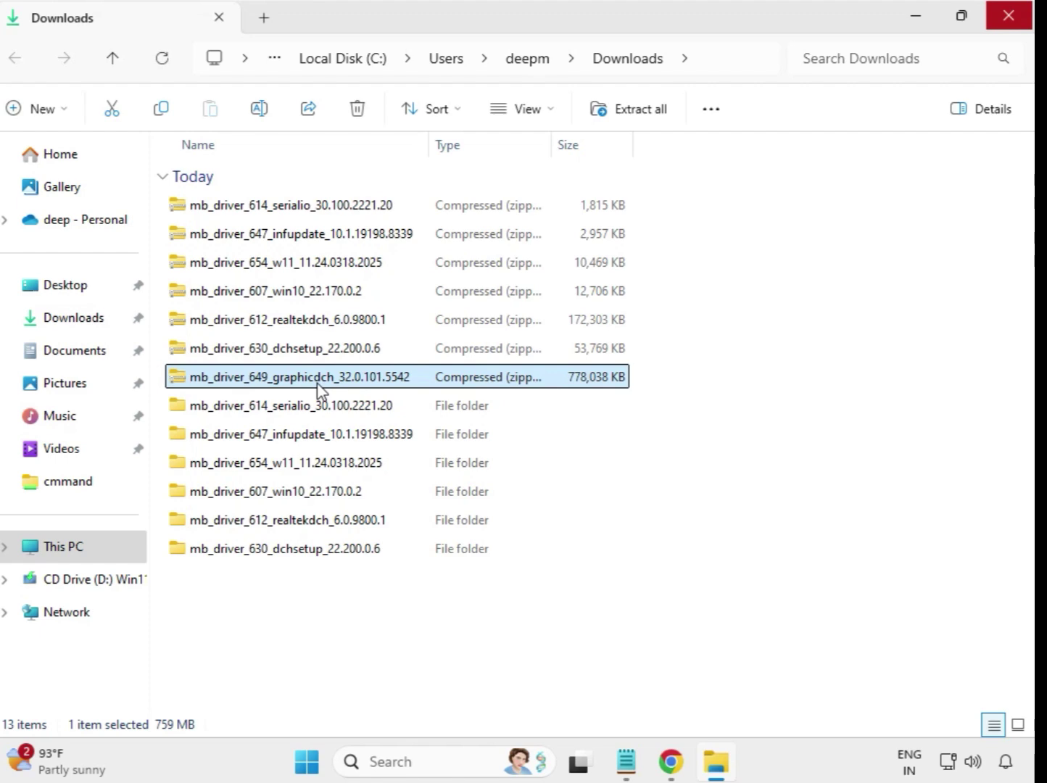
right_click(317, 390)
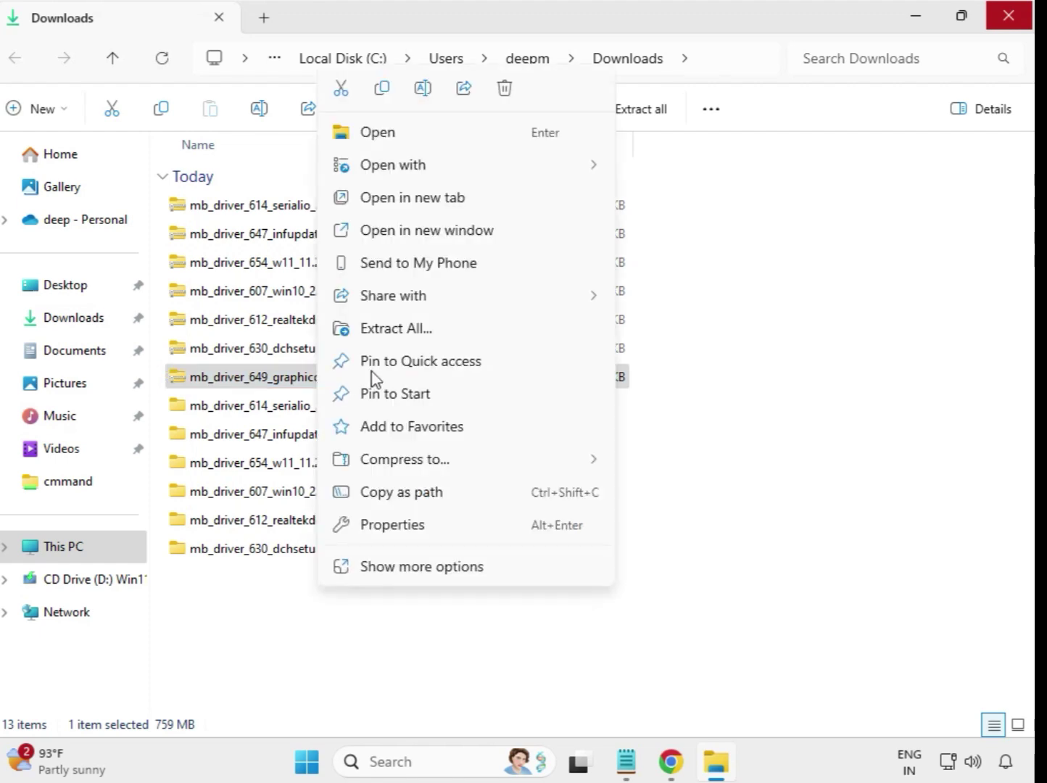
click(412, 330)
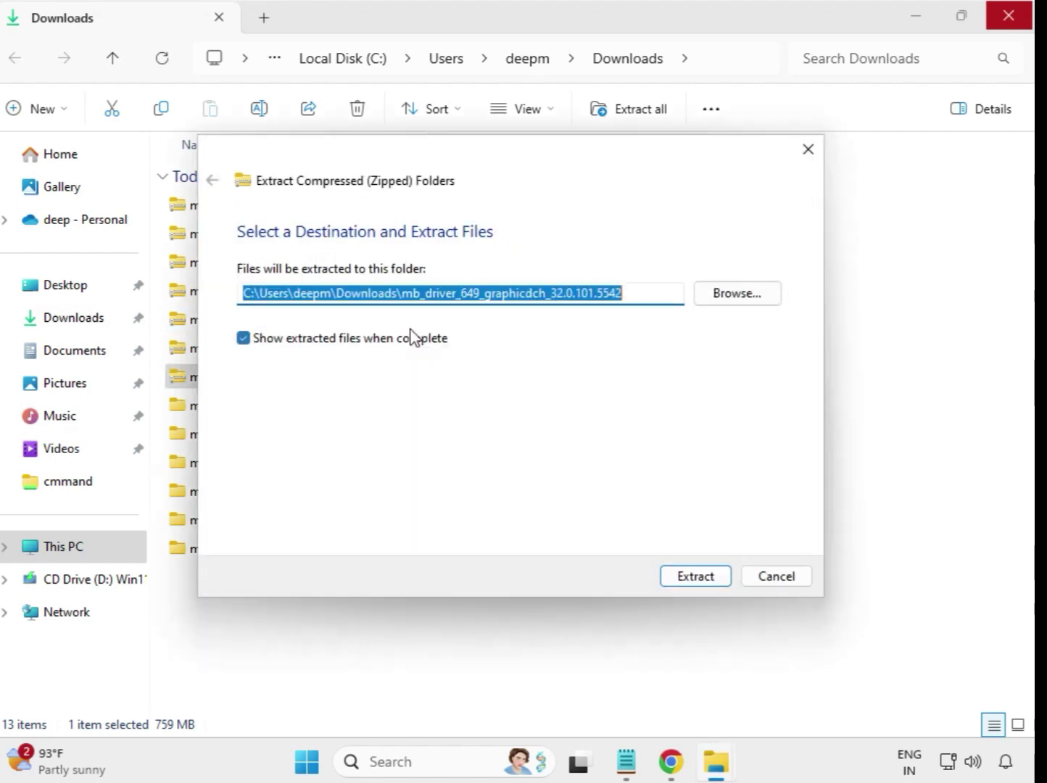
click(695, 576)
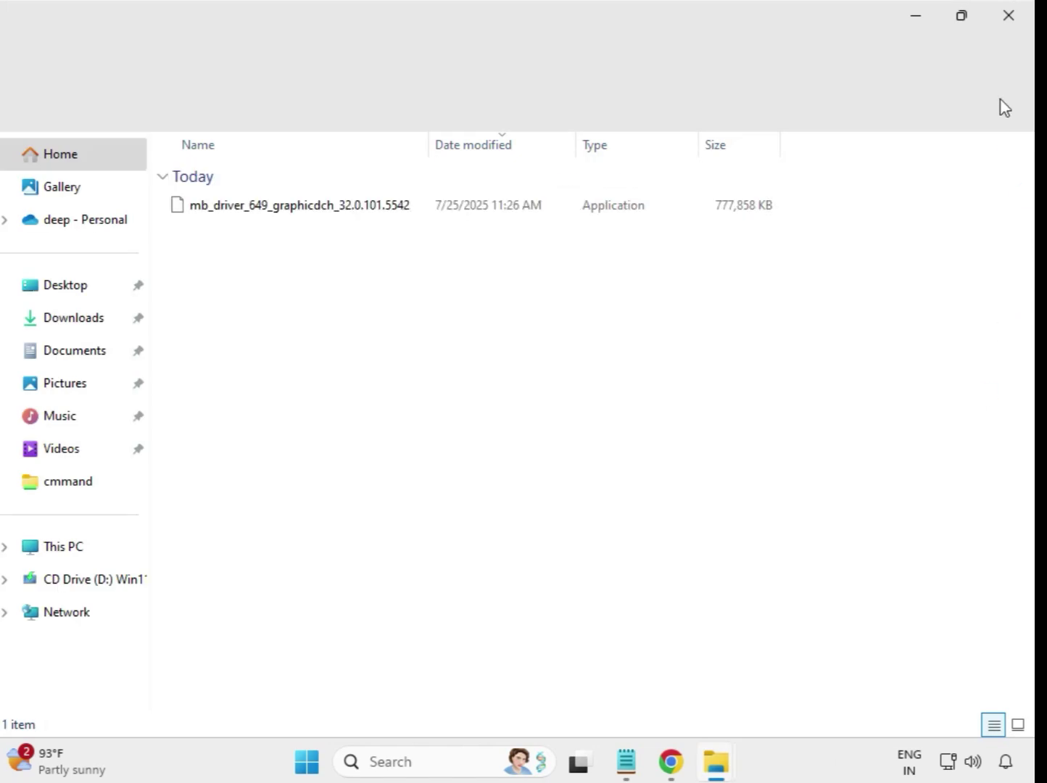
click(1009, 19)
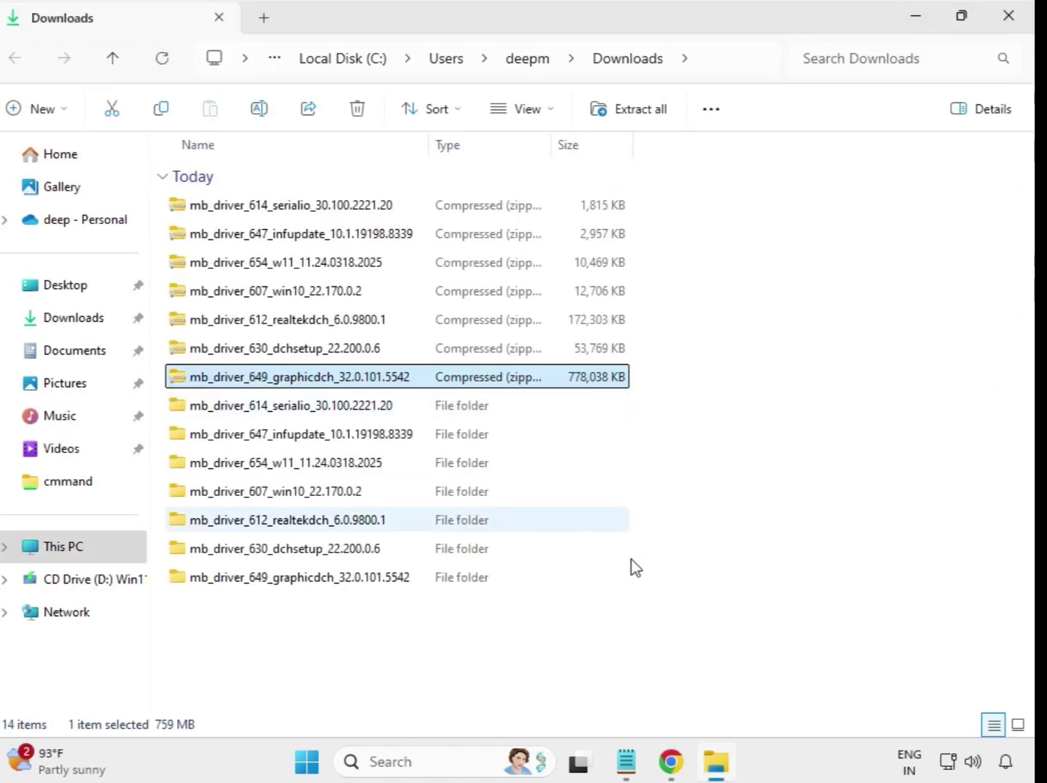
Refresh the Downloads folder listing and select all the extracted driver folders
click(685, 613)
right_click(388, 628)
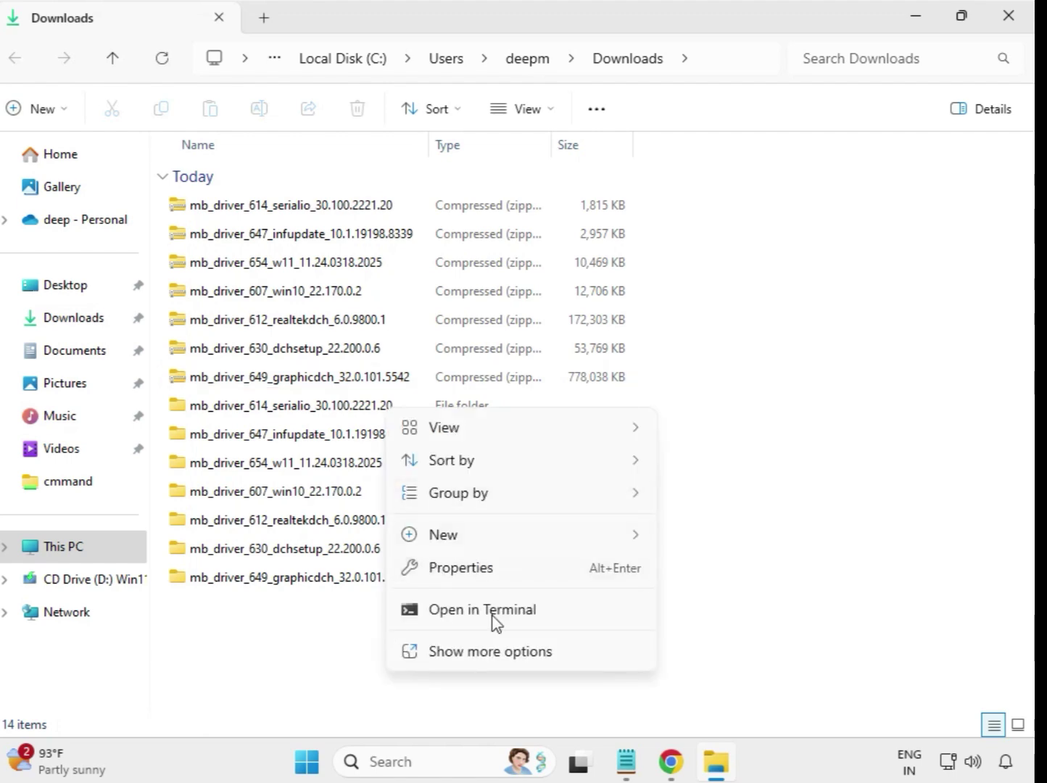
click(502, 653)
click(450, 436)
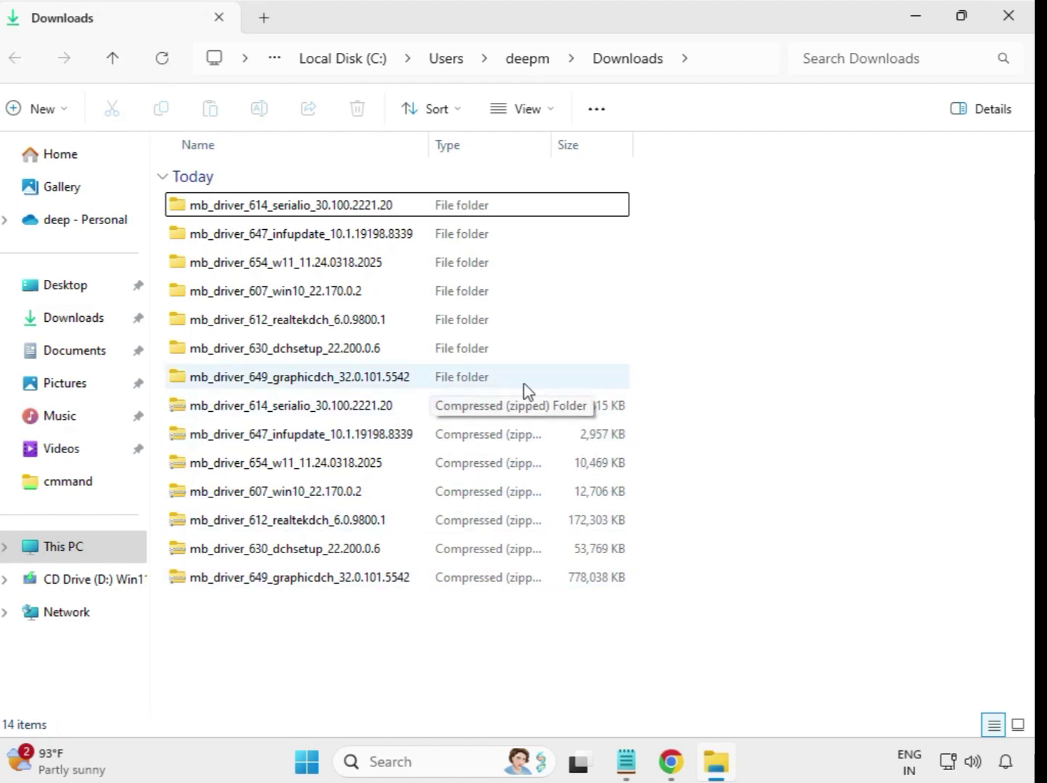
drag(641, 375, 397, 197)
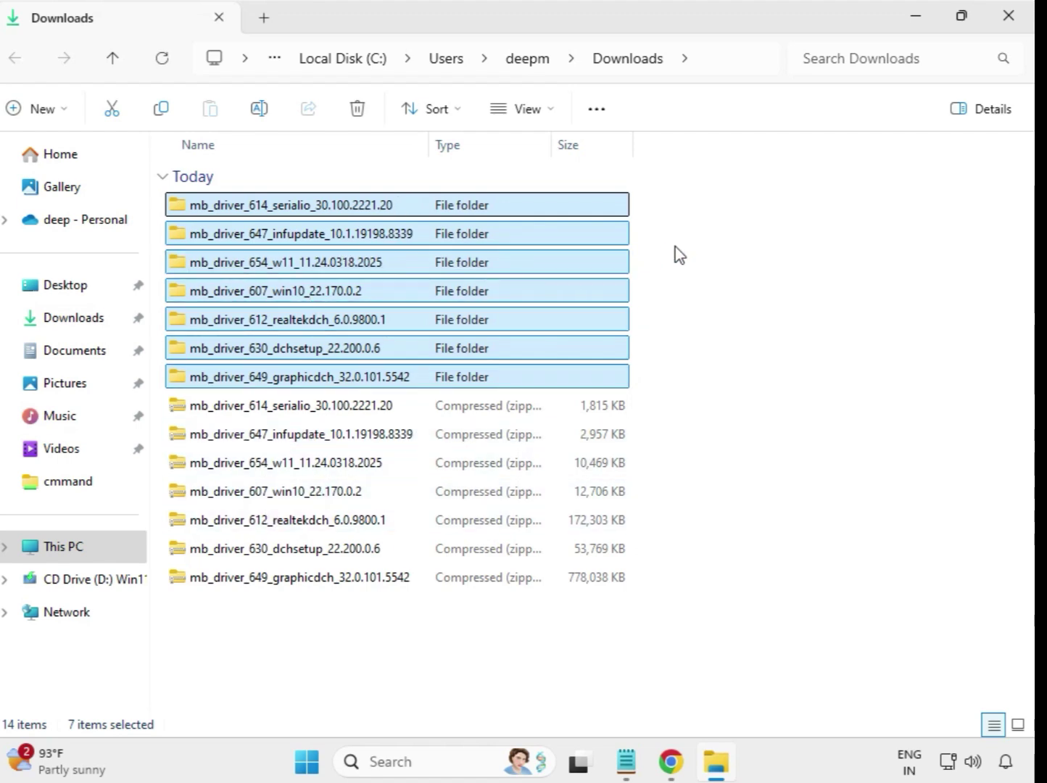
Run the mb_driver_614_serialio_30.100.2221.20 application from its extracted folder as administrator, allow the changes, dismiss the compatibility prompt, and return to Downloads
click(359, 208)
double_click(291, 208)
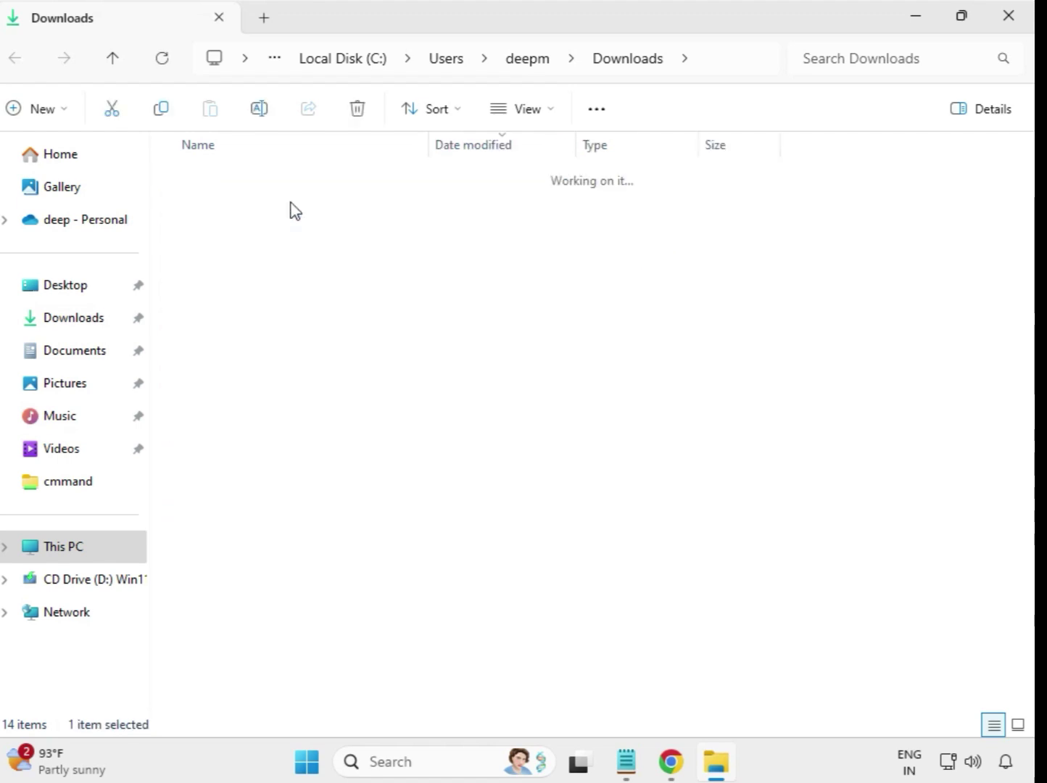
click(279, 212)
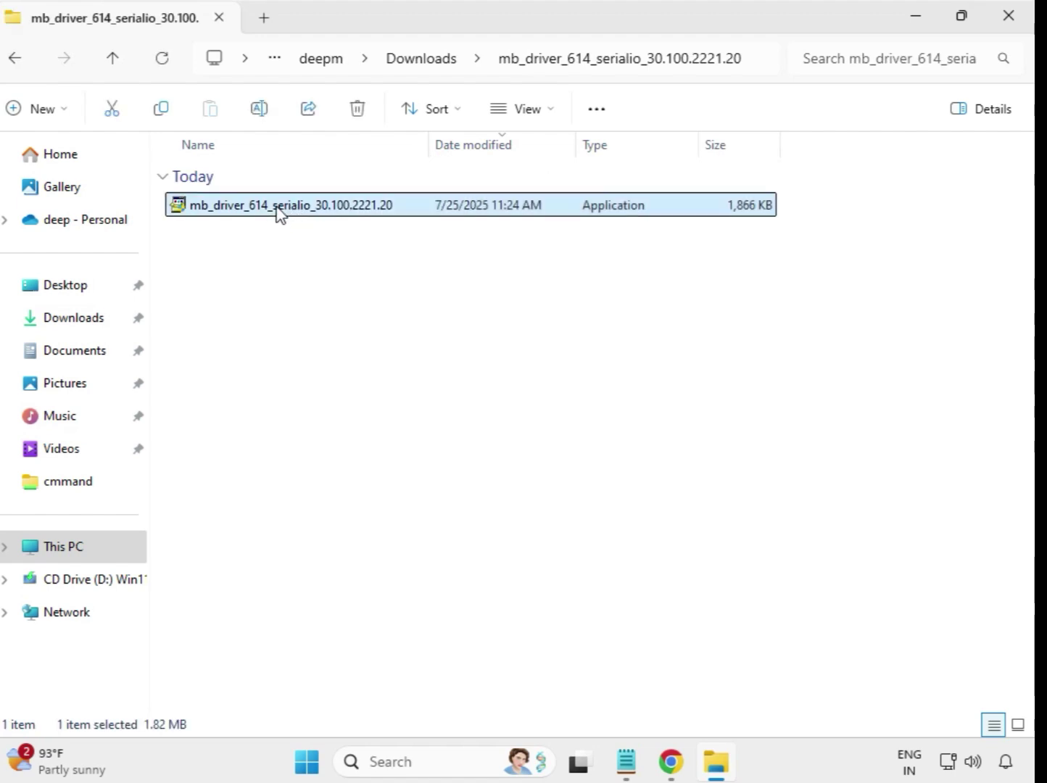
right_click(279, 212)
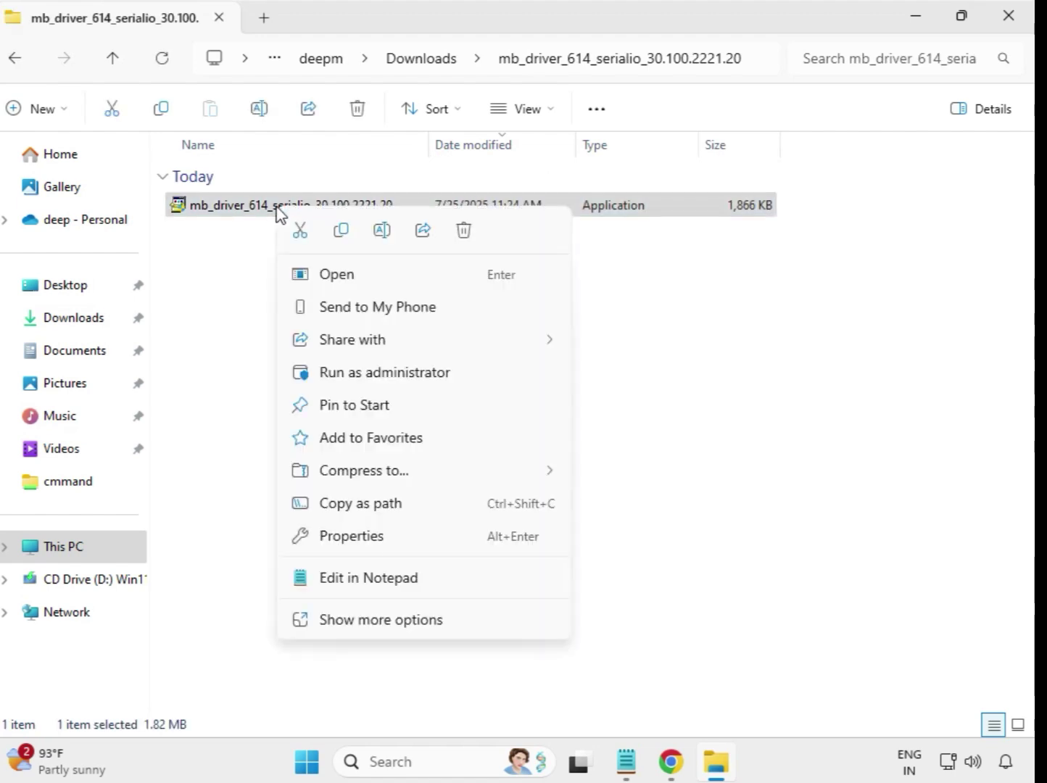
click(370, 378)
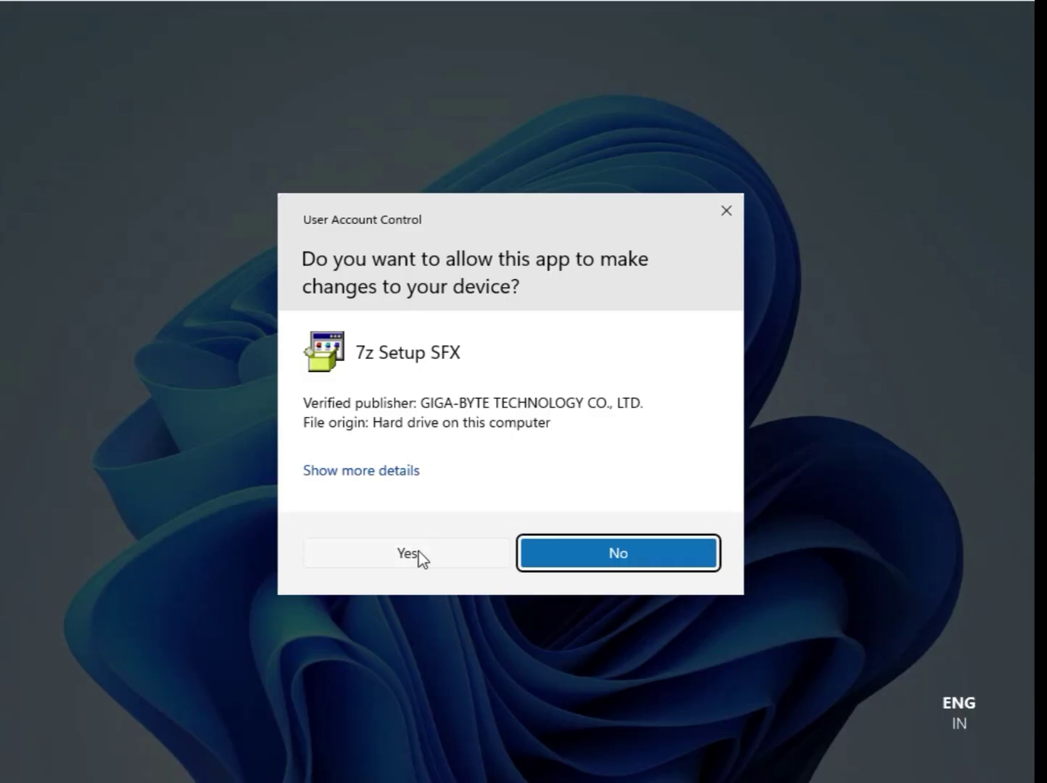
click(419, 556)
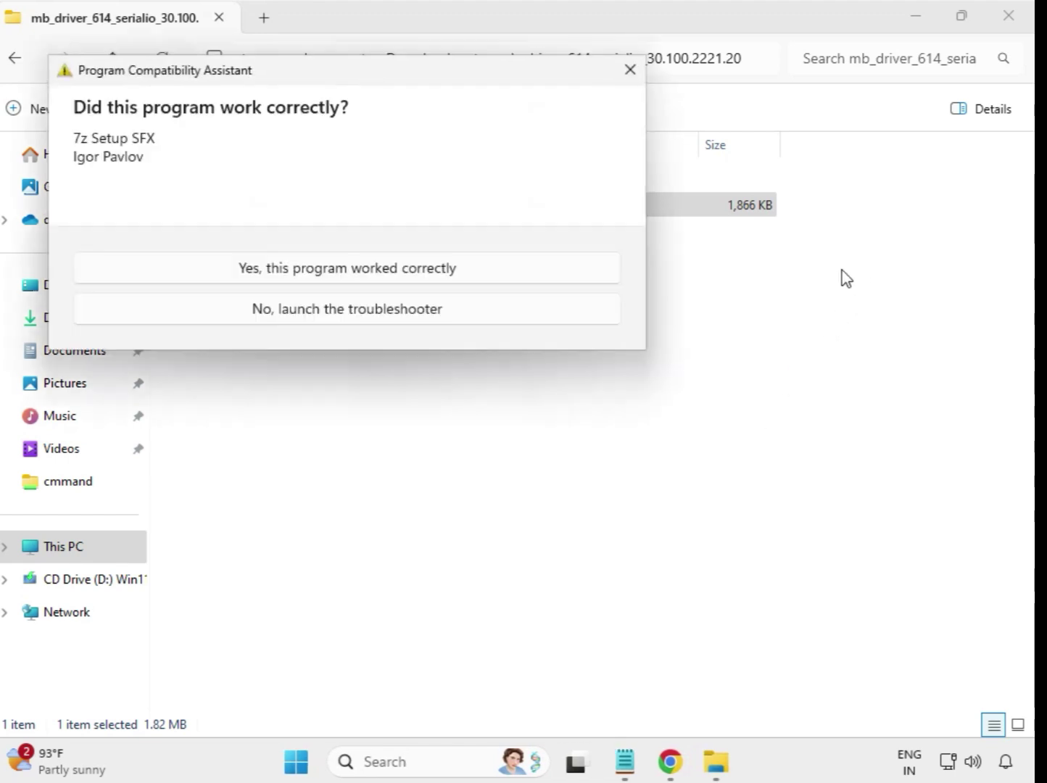
key(Escape)
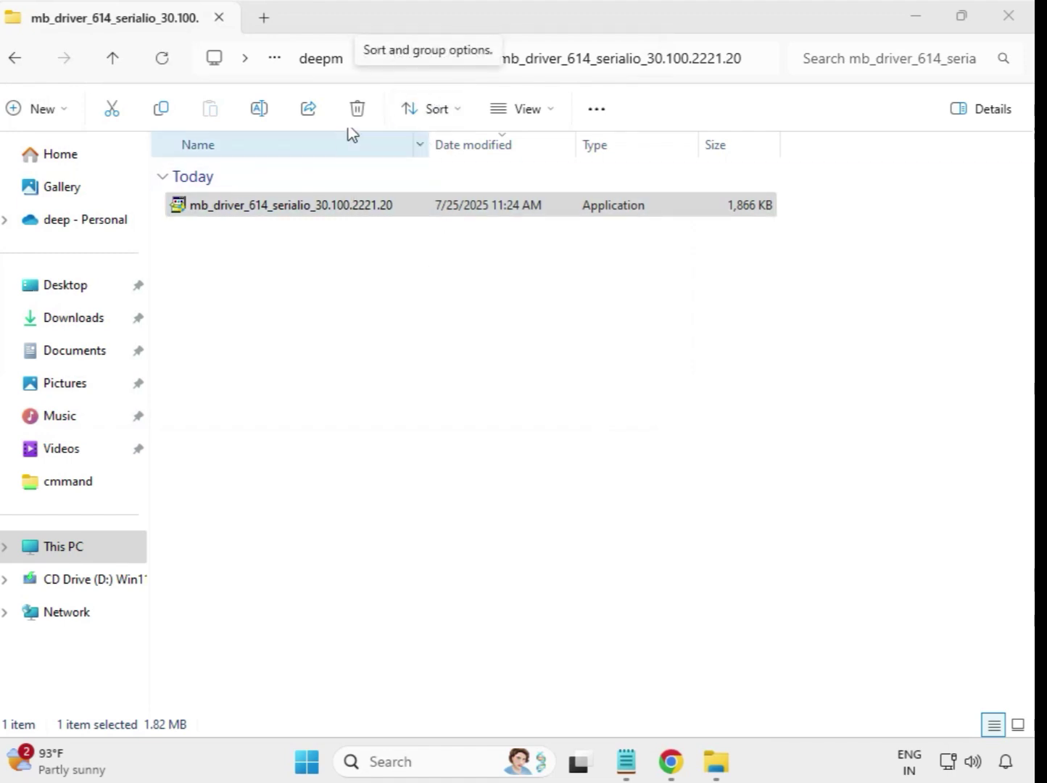
click(19, 61)
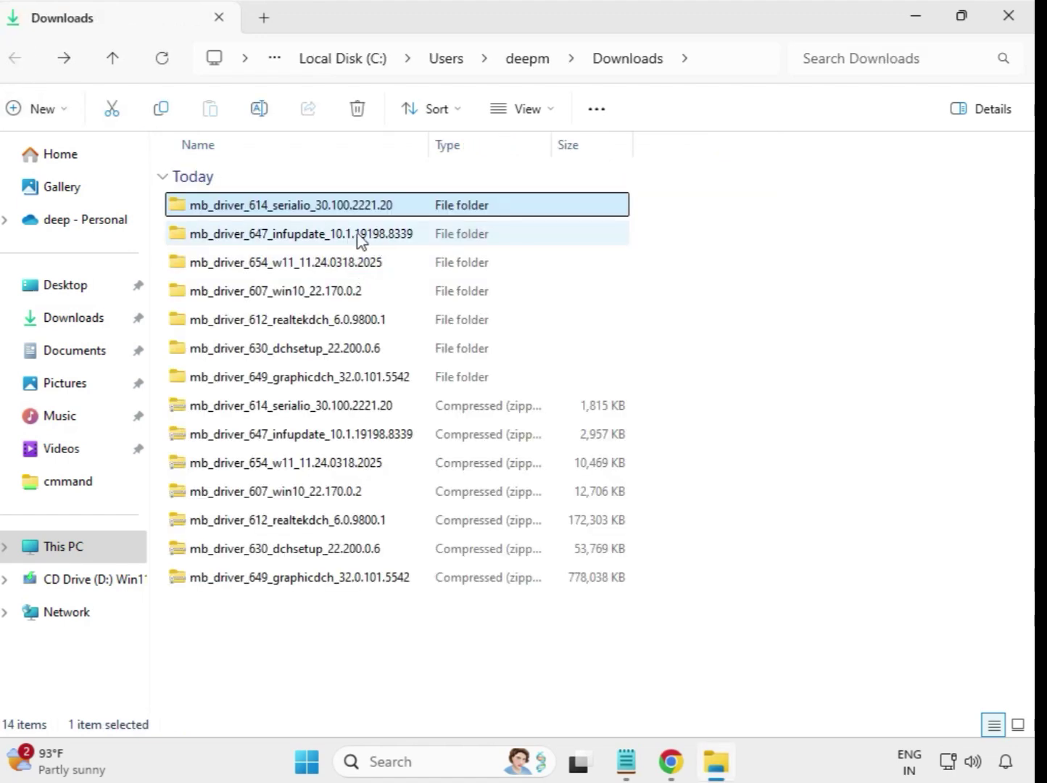
Run the mb_driver_647_infupdate_10.1.19198.8339 application from its extracted folder as administrator, allow the changes, and return to Downloads
double_click(346, 236)
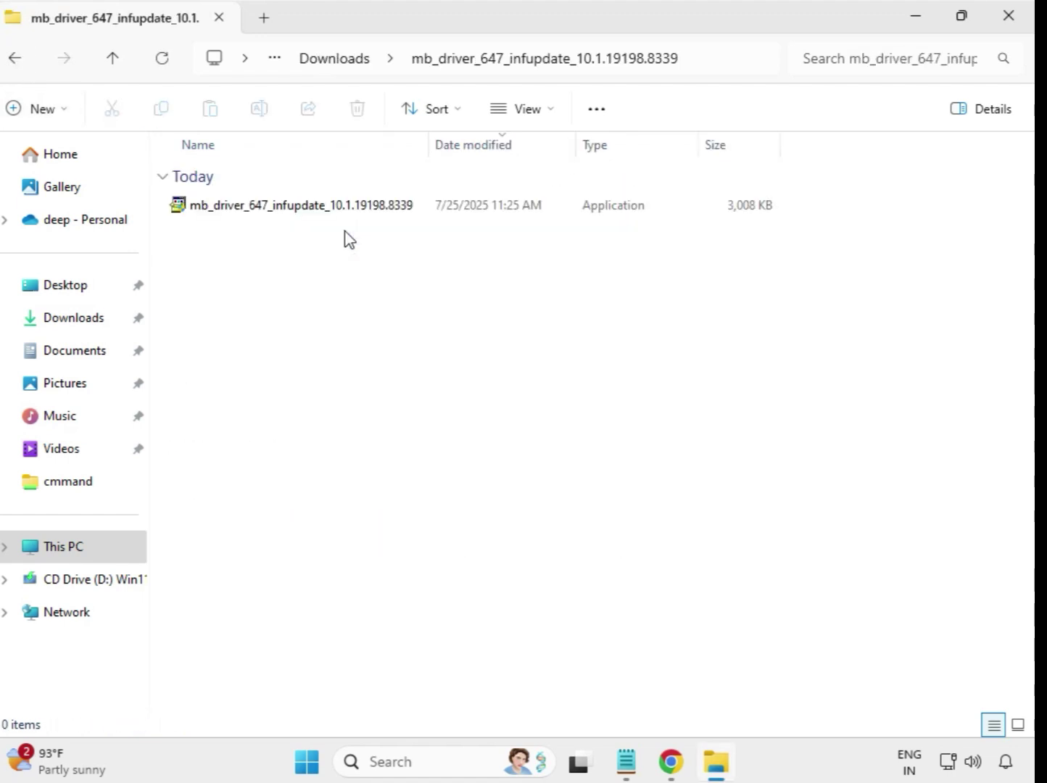
click(349, 212)
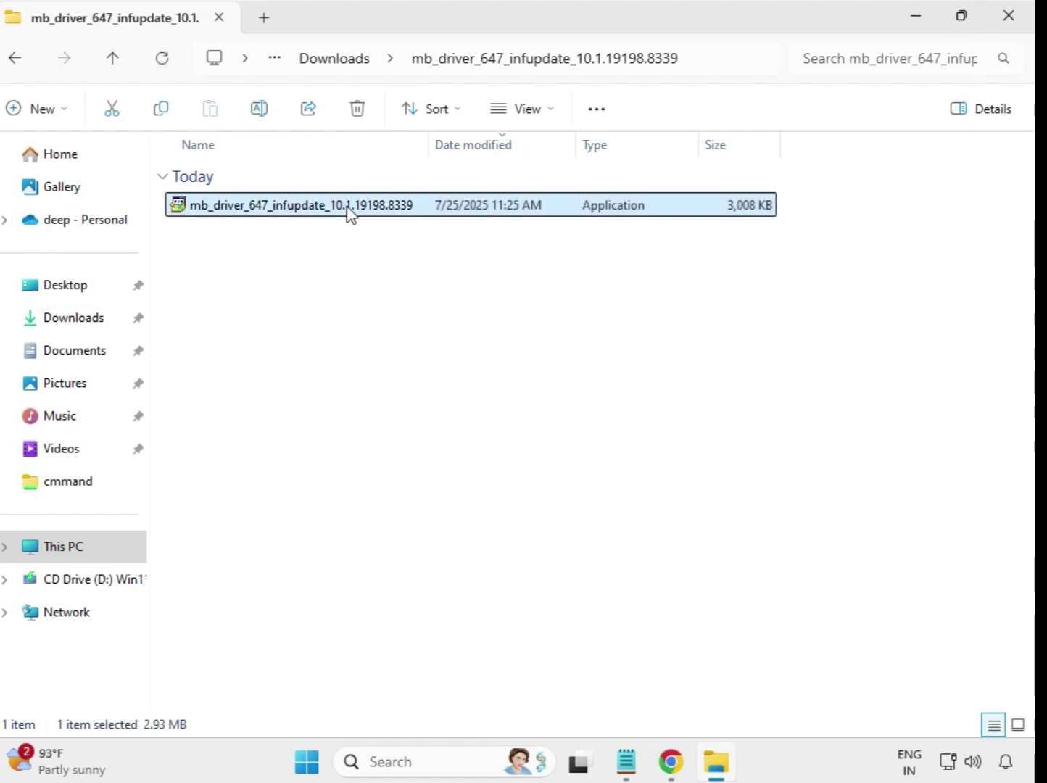
right_click(349, 212)
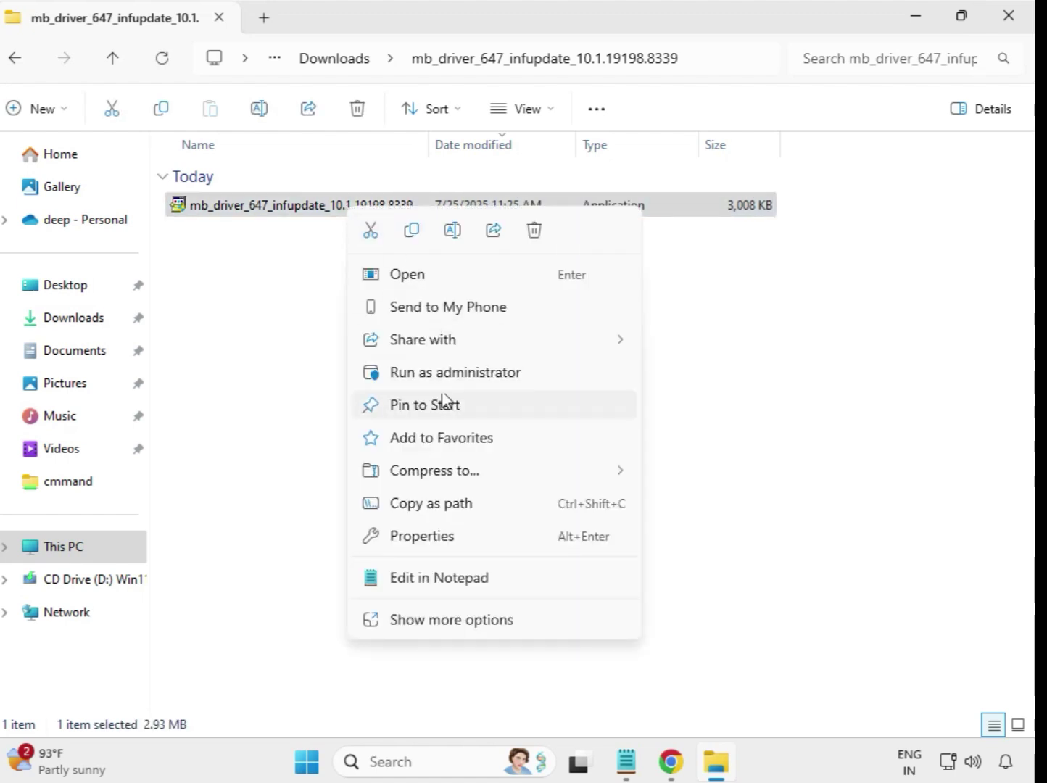
click(464, 374)
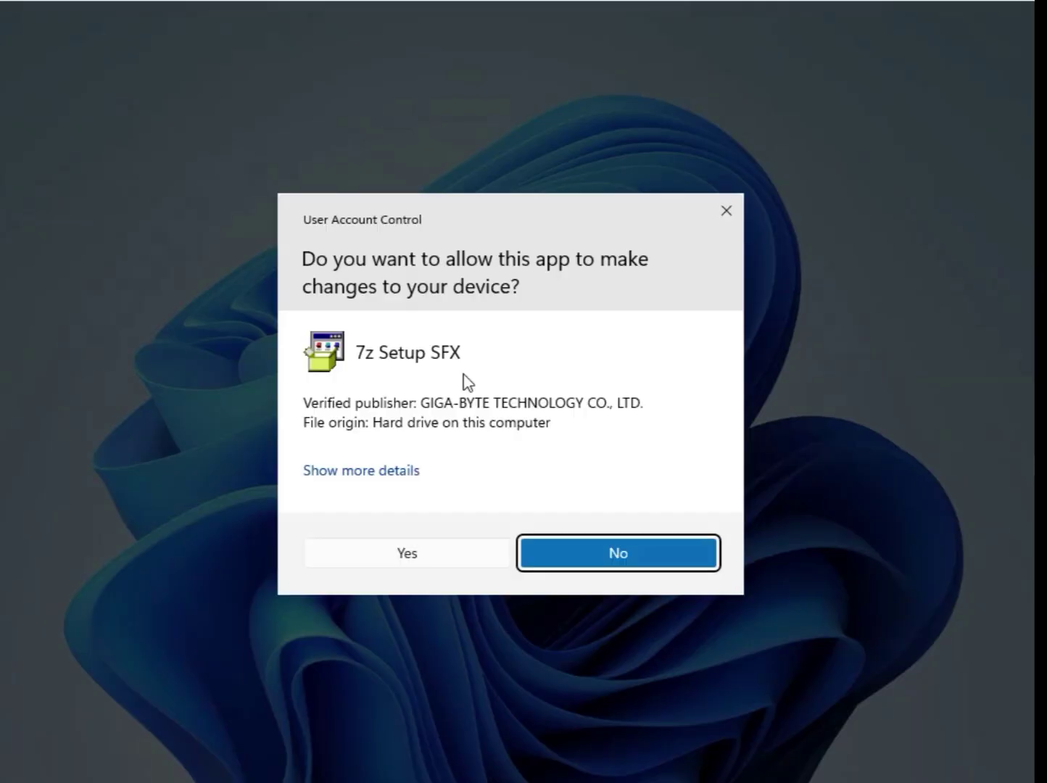
click(475, 564)
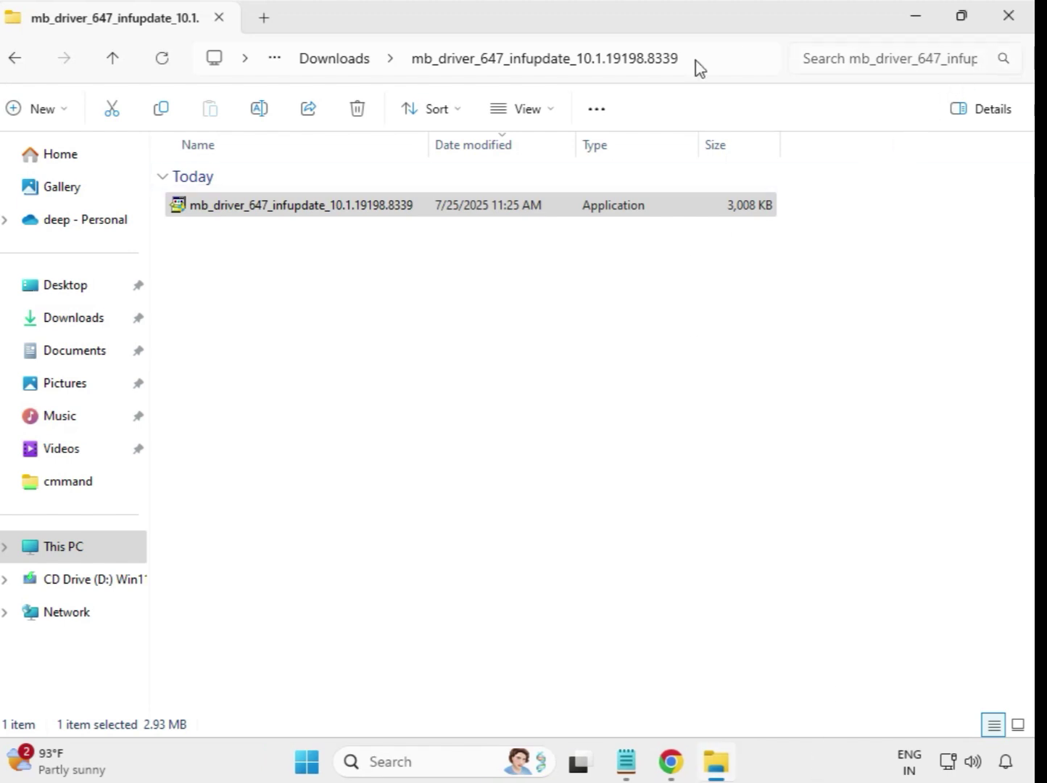
click(316, 62)
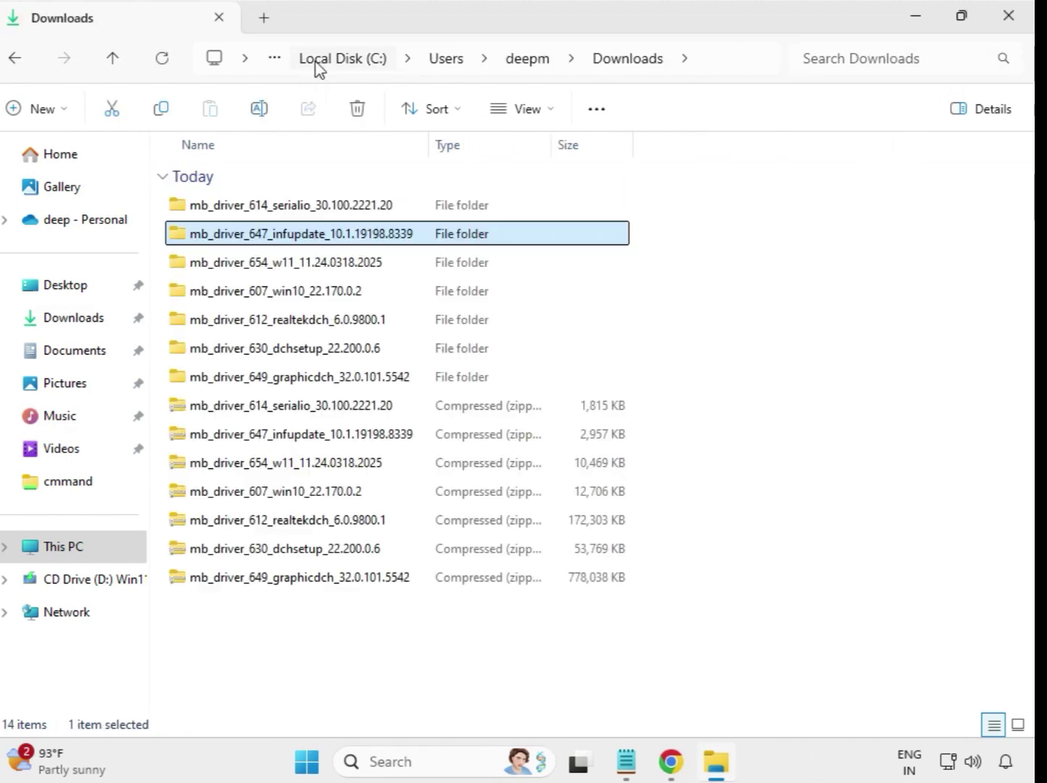
Run the mb_driver_654_w11_11.24.0318.2025 application from its extracted folder as administrator, allow the changes, and return to Downloads
double_click(294, 268)
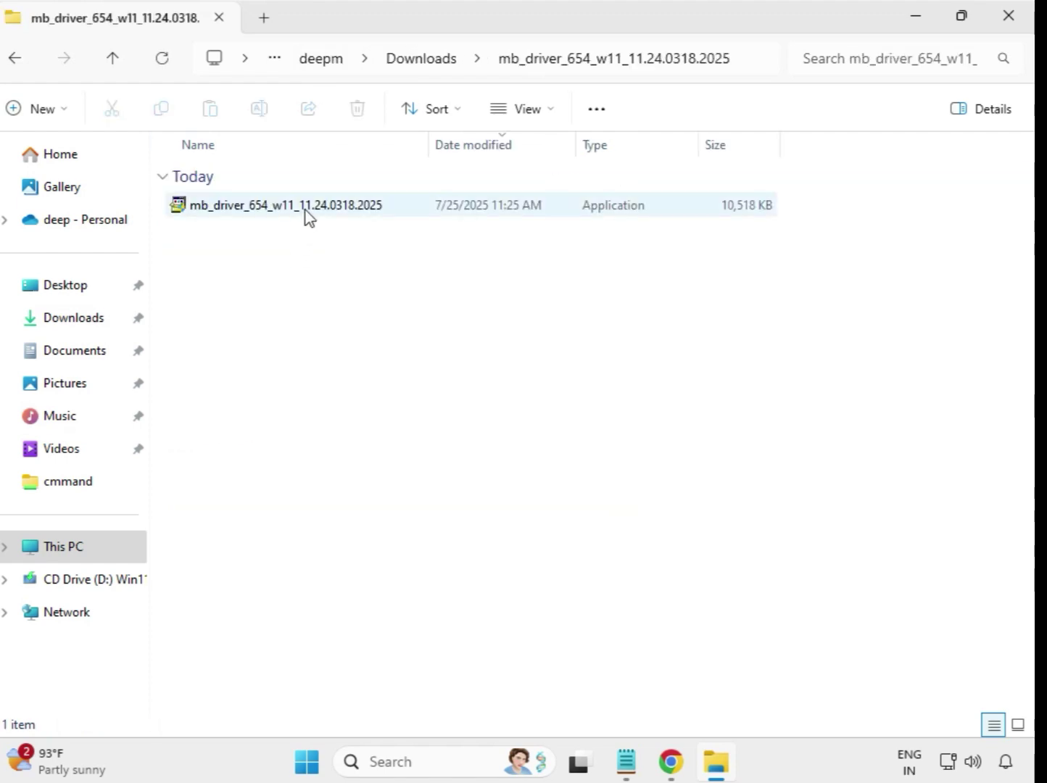
click(307, 211)
right_click(305, 210)
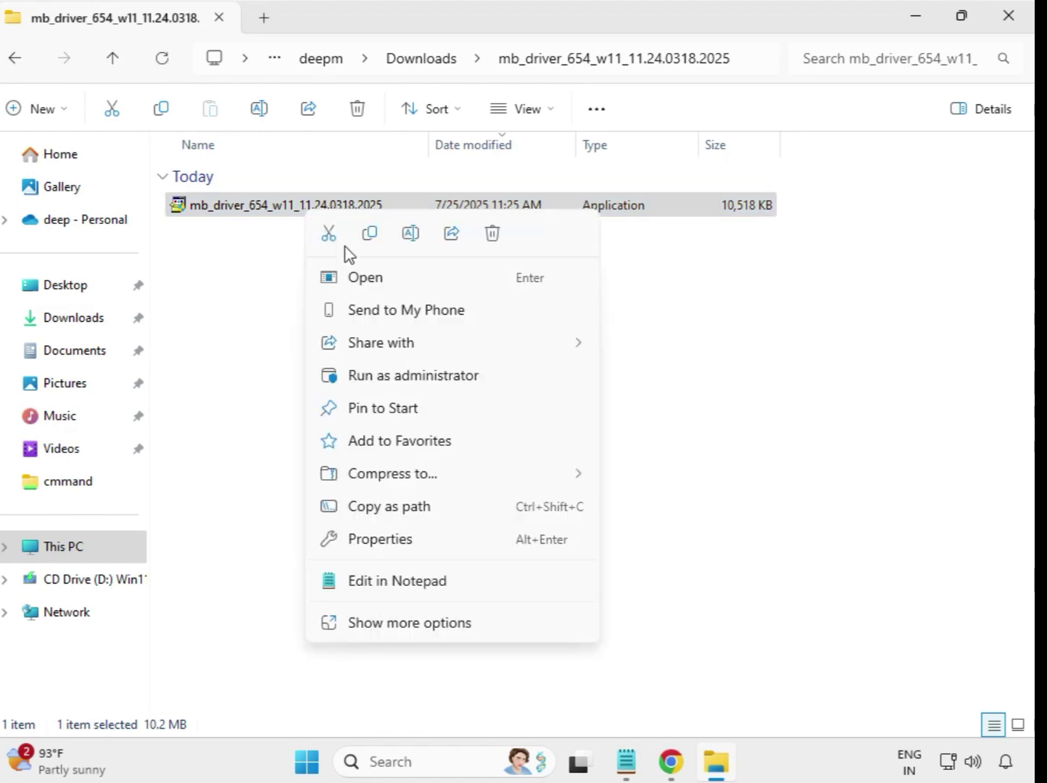
click(404, 377)
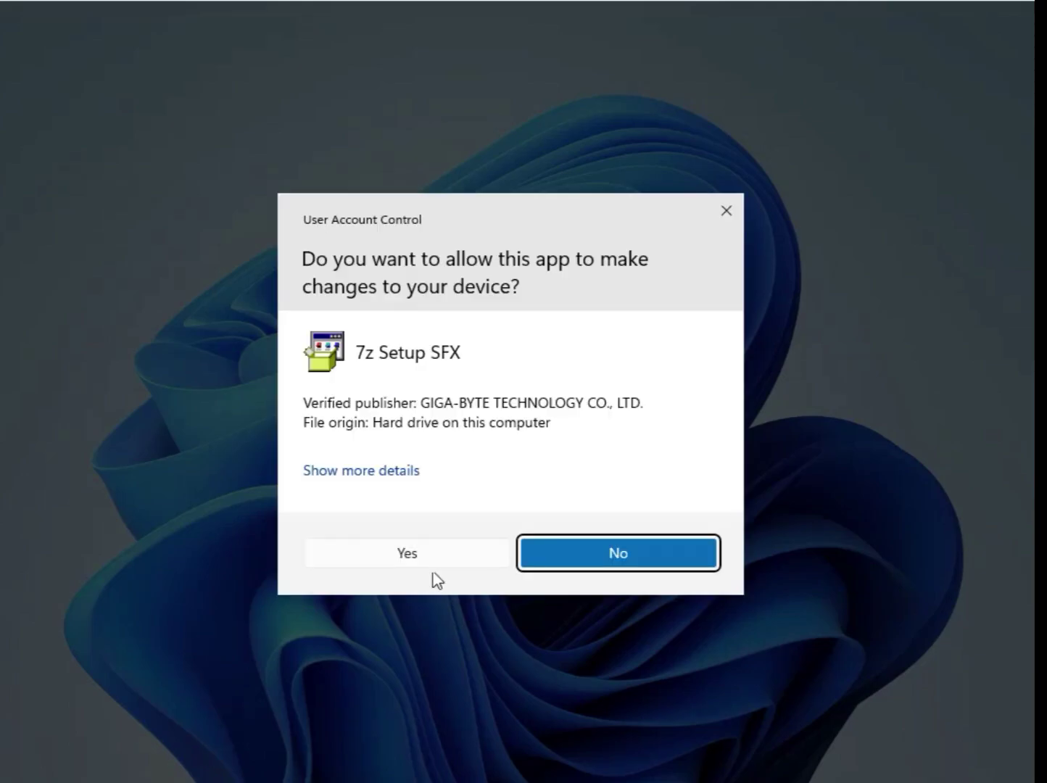
click(408, 555)
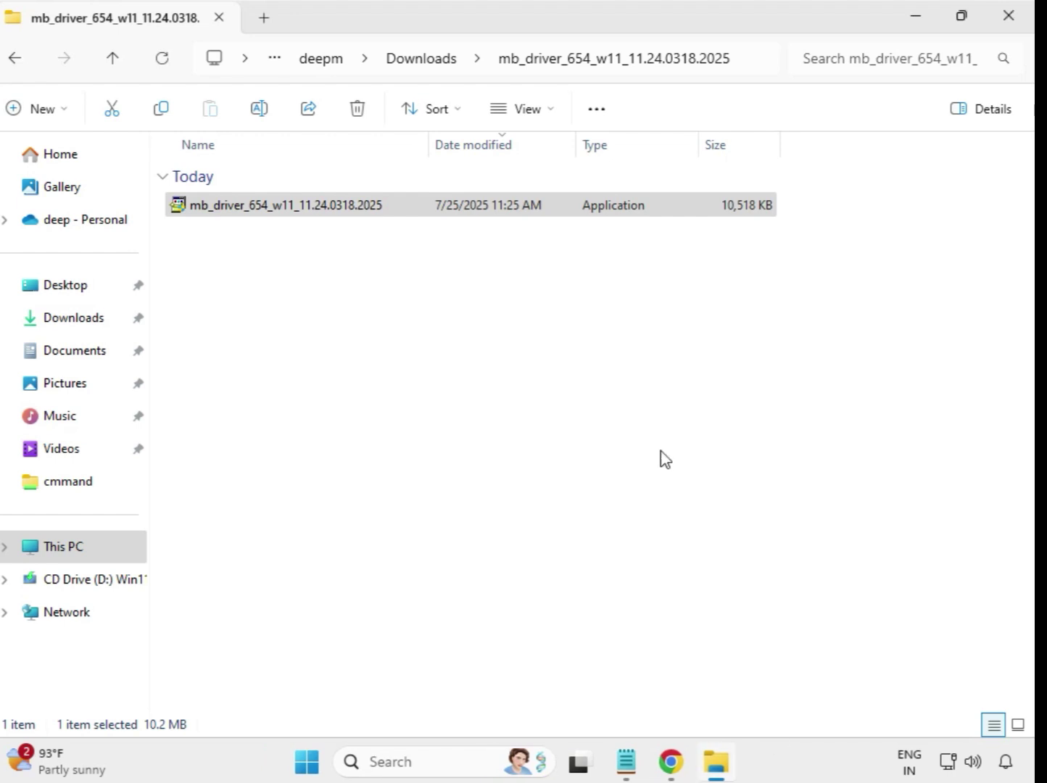
click(425, 64)
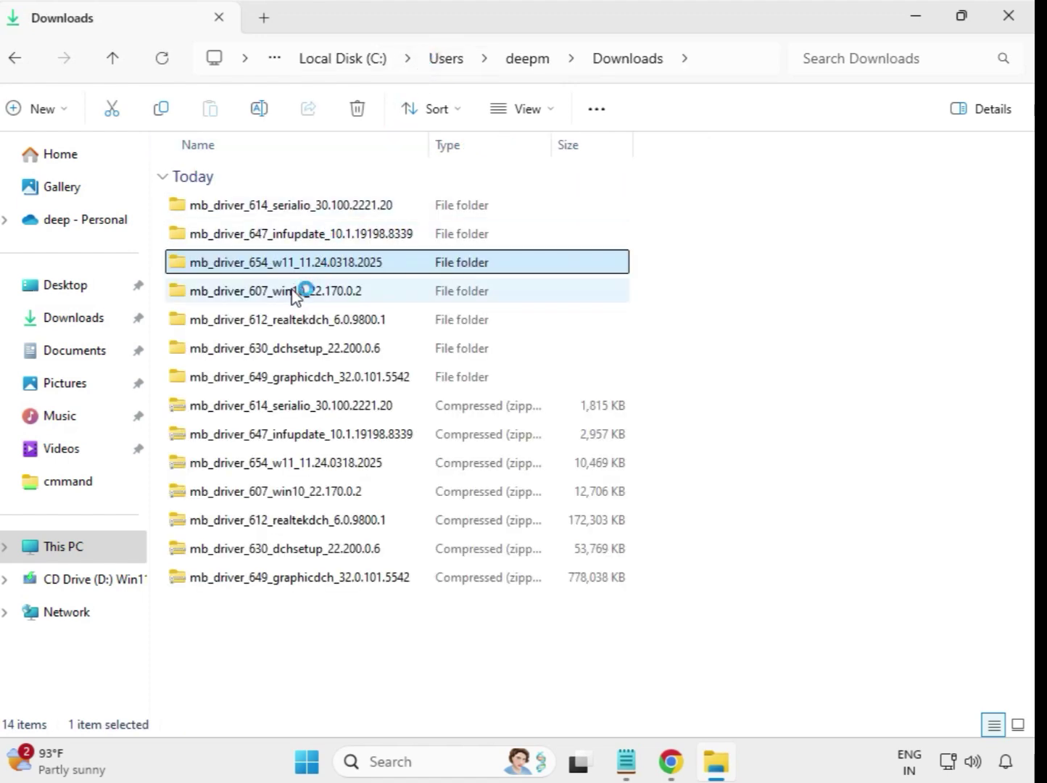
Run the mb_driver_607_win10_22.170.0.2 application from its extracted folder as administrator, allow the changes, and return to Downloads
double_click(303, 289)
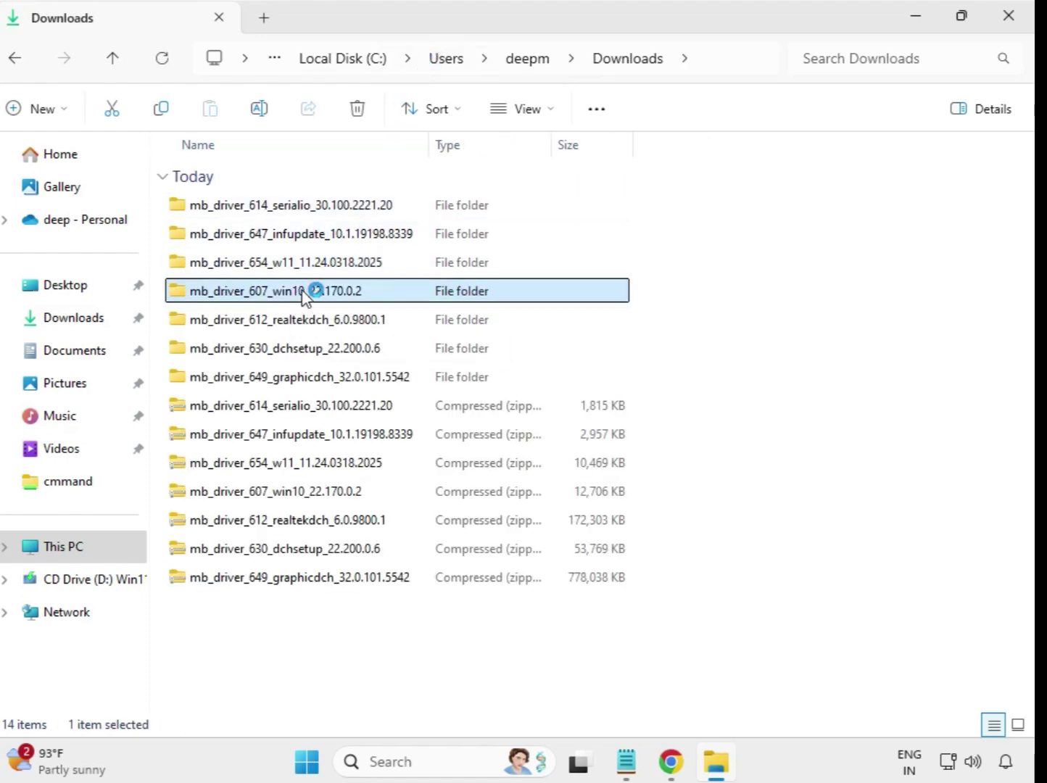
double_click(291, 211)
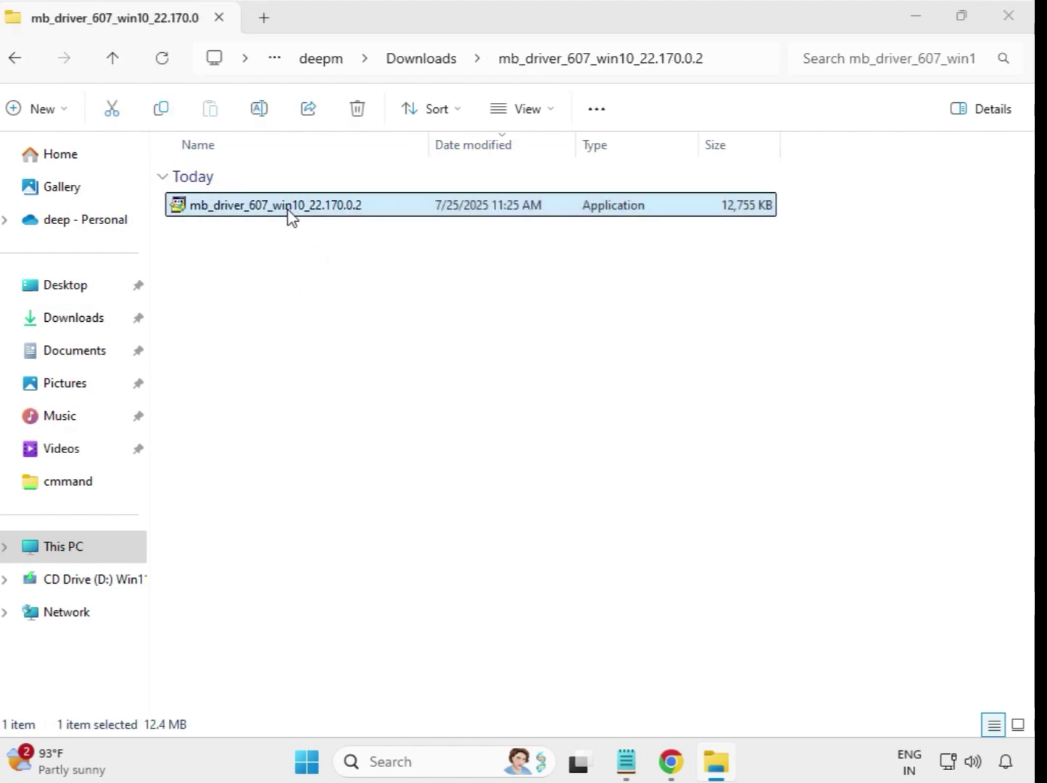
right_click(289, 214)
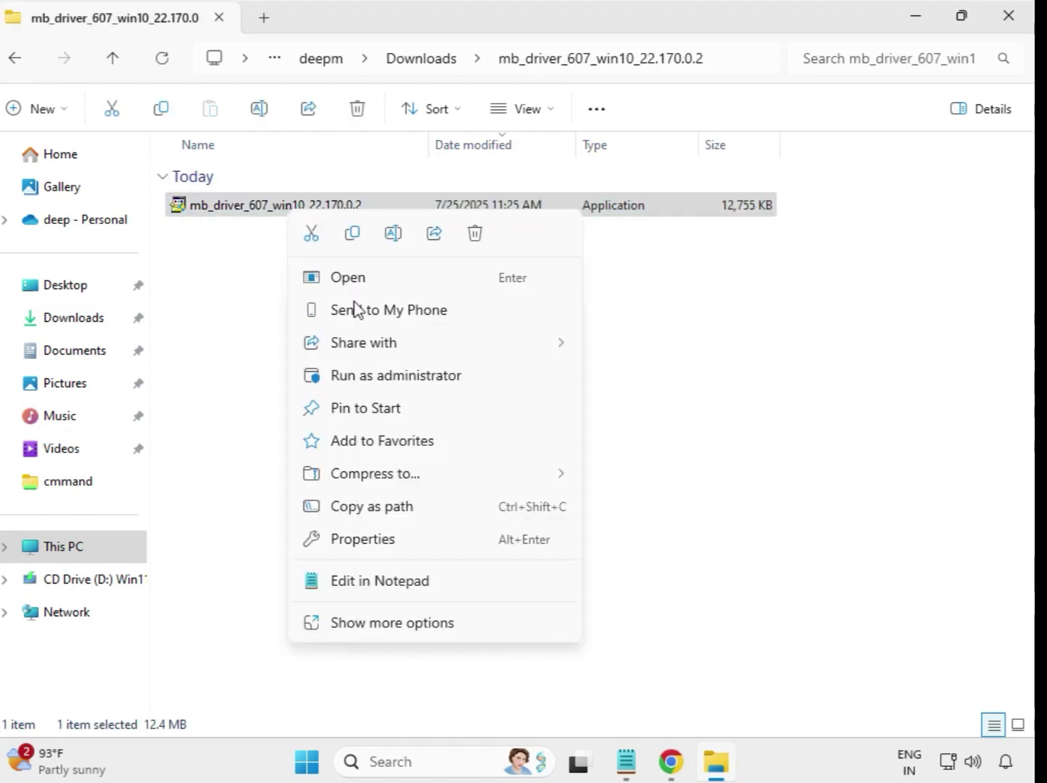
click(378, 374)
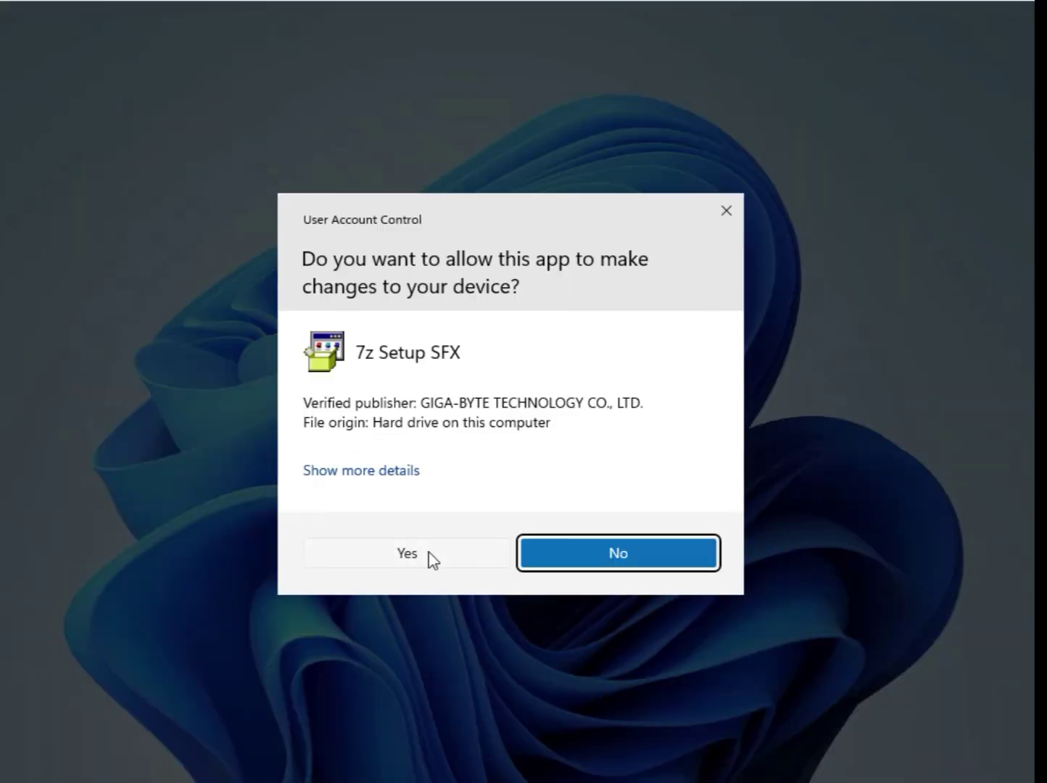
click(429, 553)
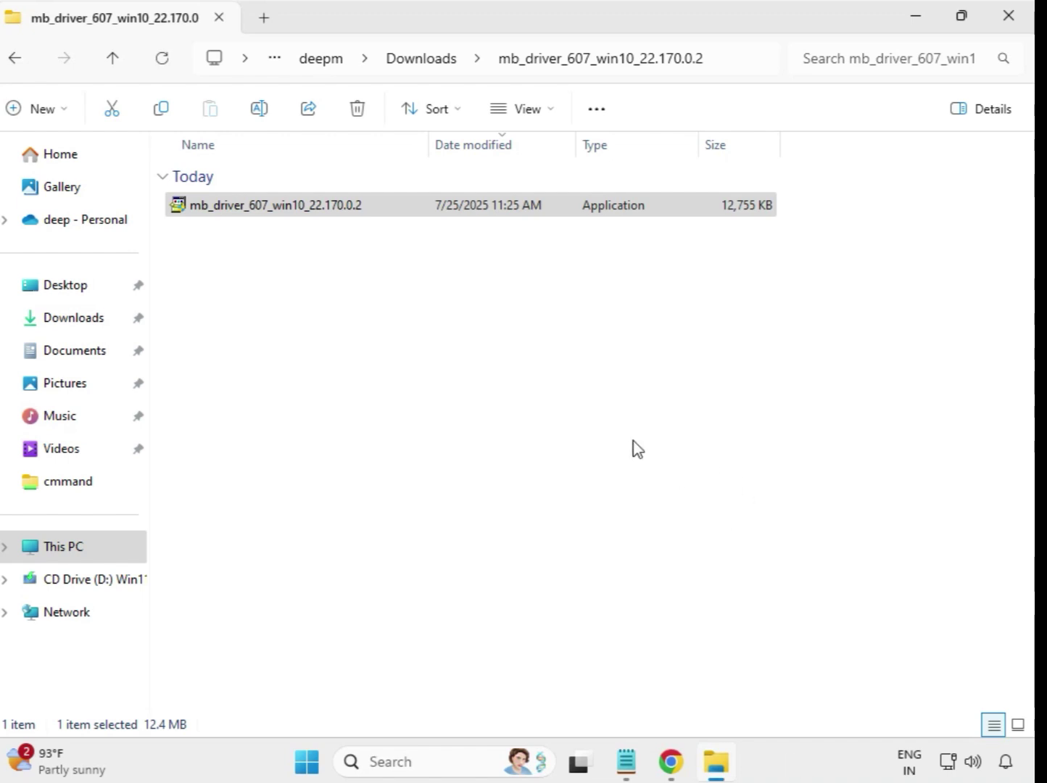
click(419, 61)
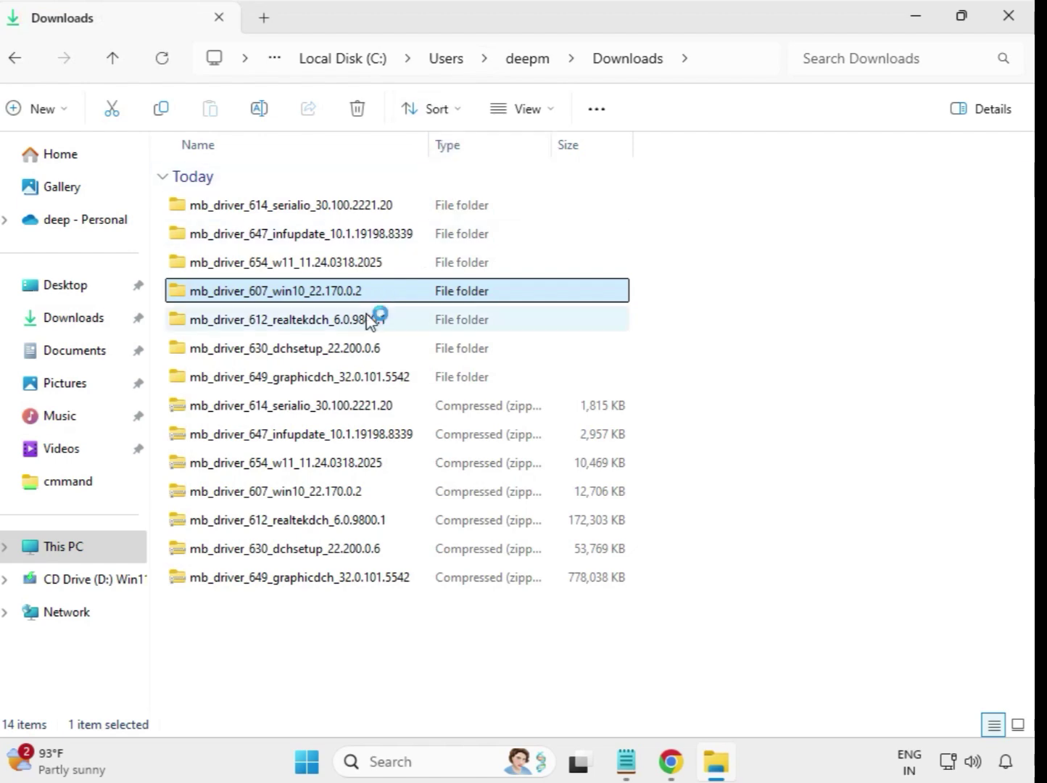
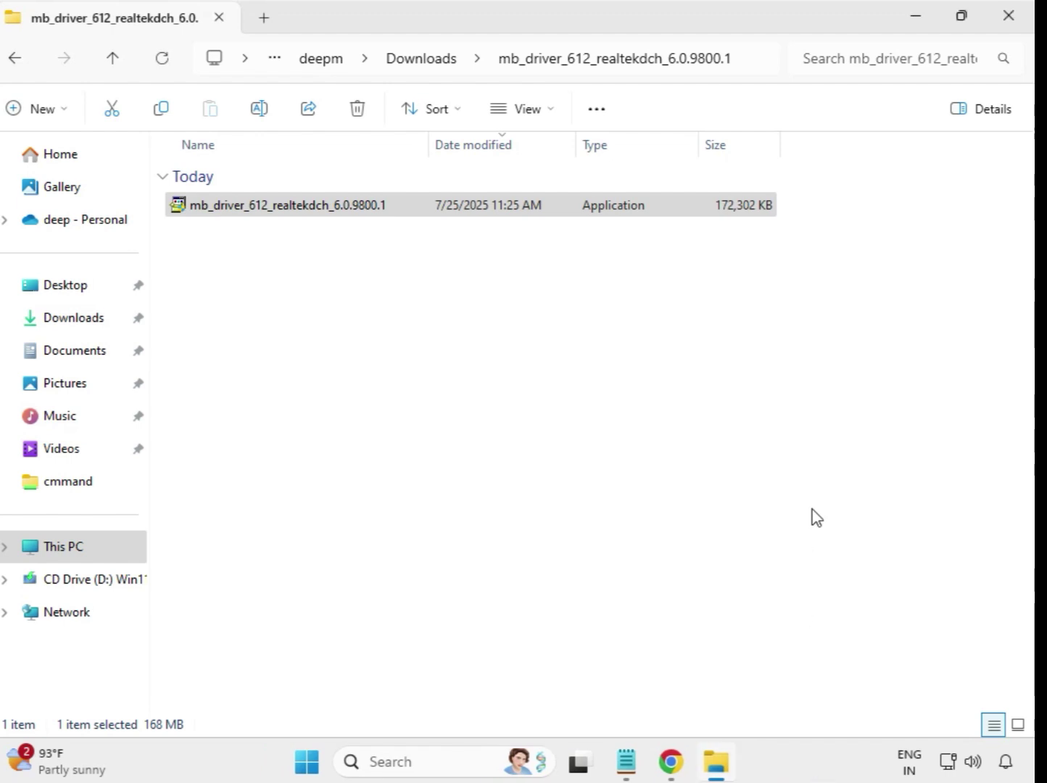
Leave the realtekdch folder, run the mb_driver_630_dchsetup_22.200.0.6 application from its extracted folder as administrator, allow the changes, and return to Downloads
click(425, 70)
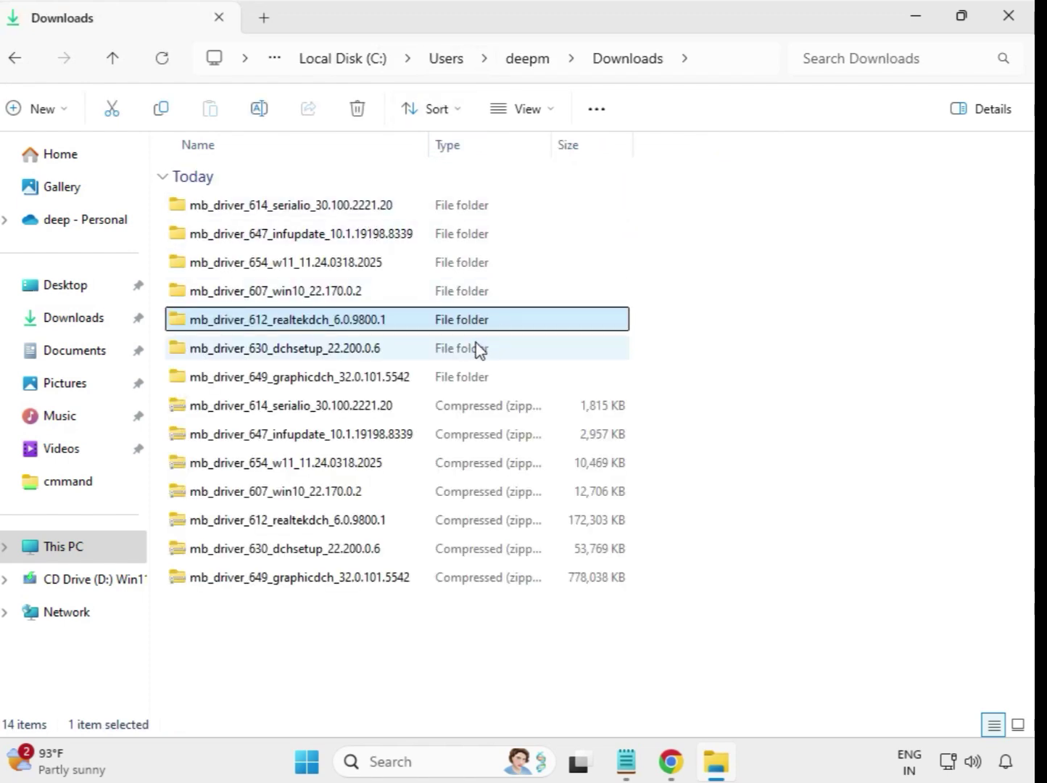
click(343, 355)
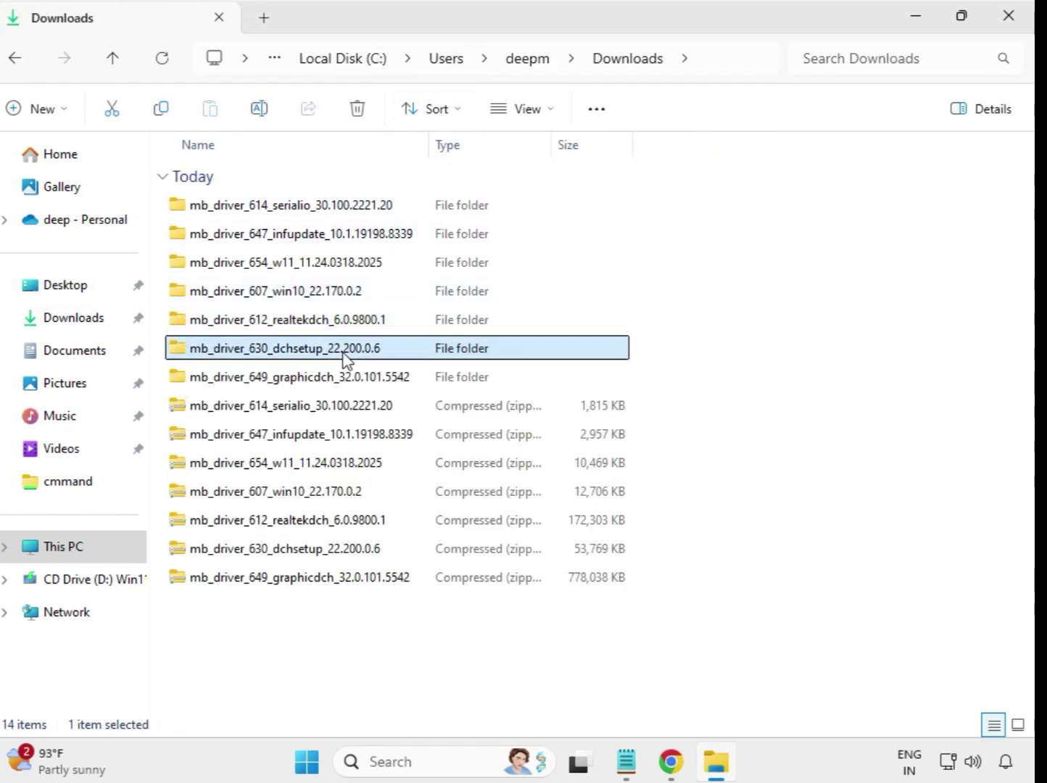
click(353, 371)
click(347, 355)
double_click(336, 355)
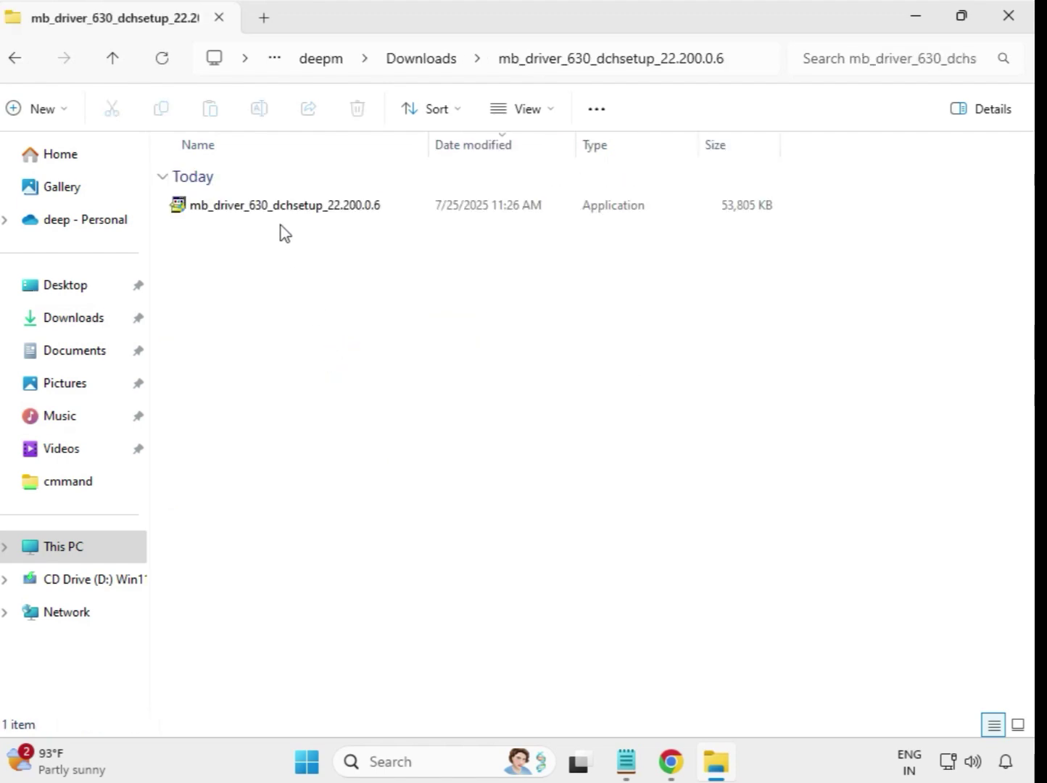
click(281, 210)
right_click(281, 213)
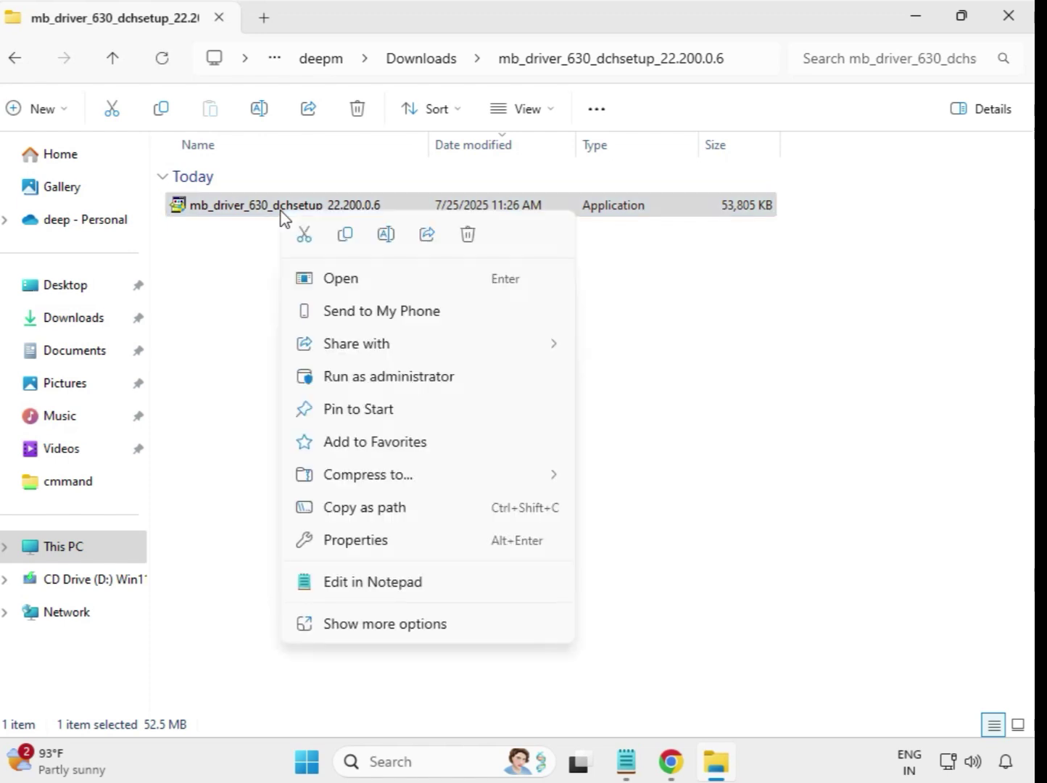
click(401, 384)
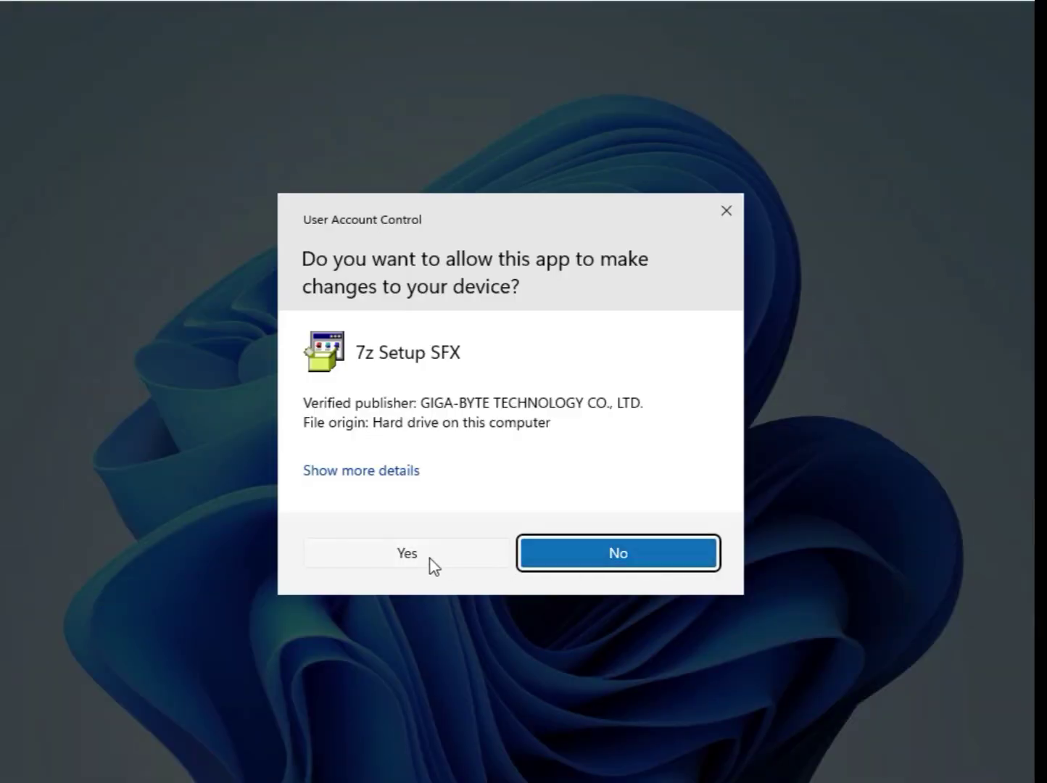
click(430, 561)
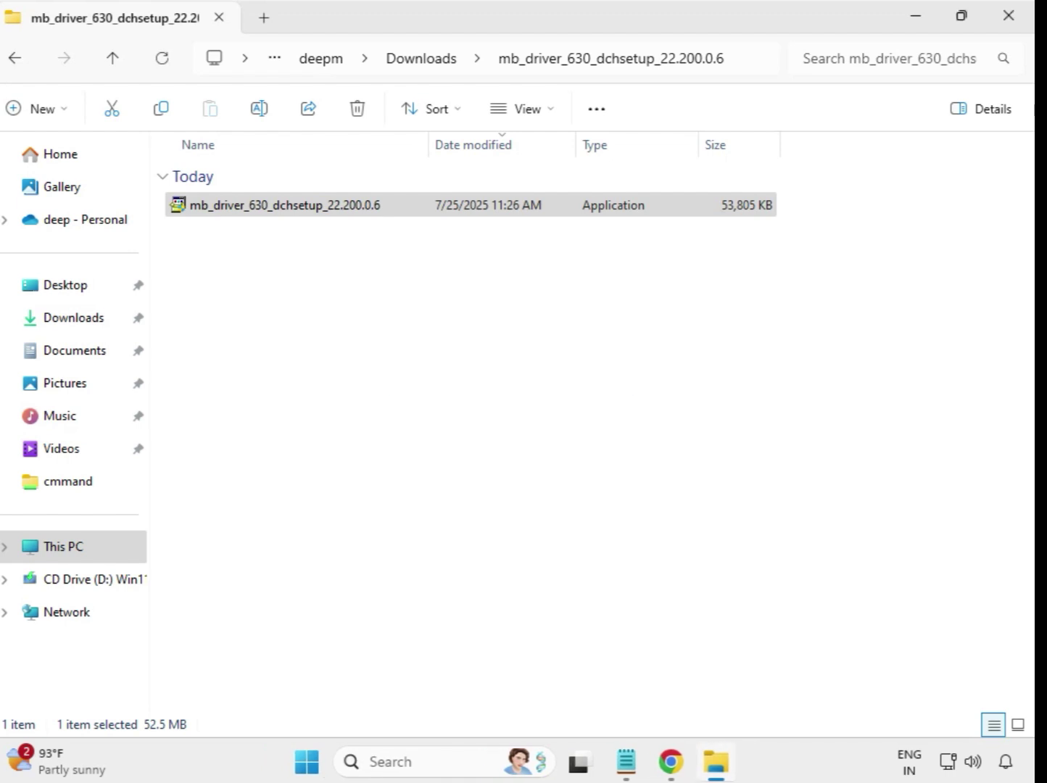
click(422, 59)
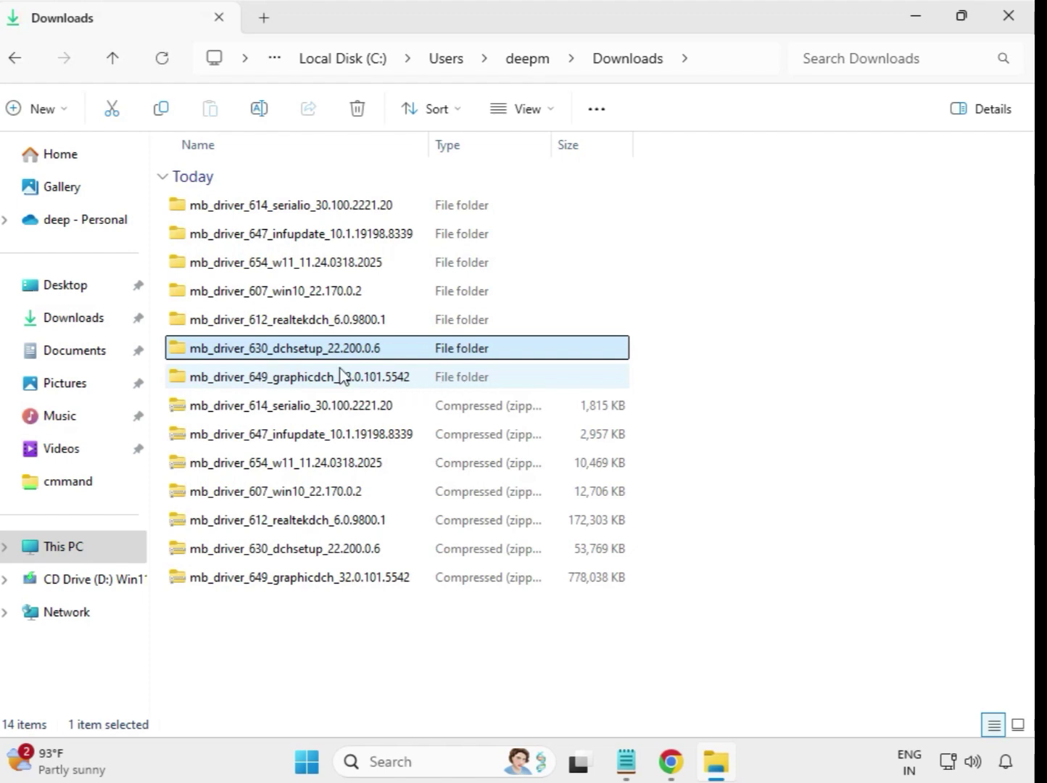
Run the mb_driver_649_graphicdch_32.0.101.5542 application from its extracted folder as administrator and allow the changes
click(316, 377)
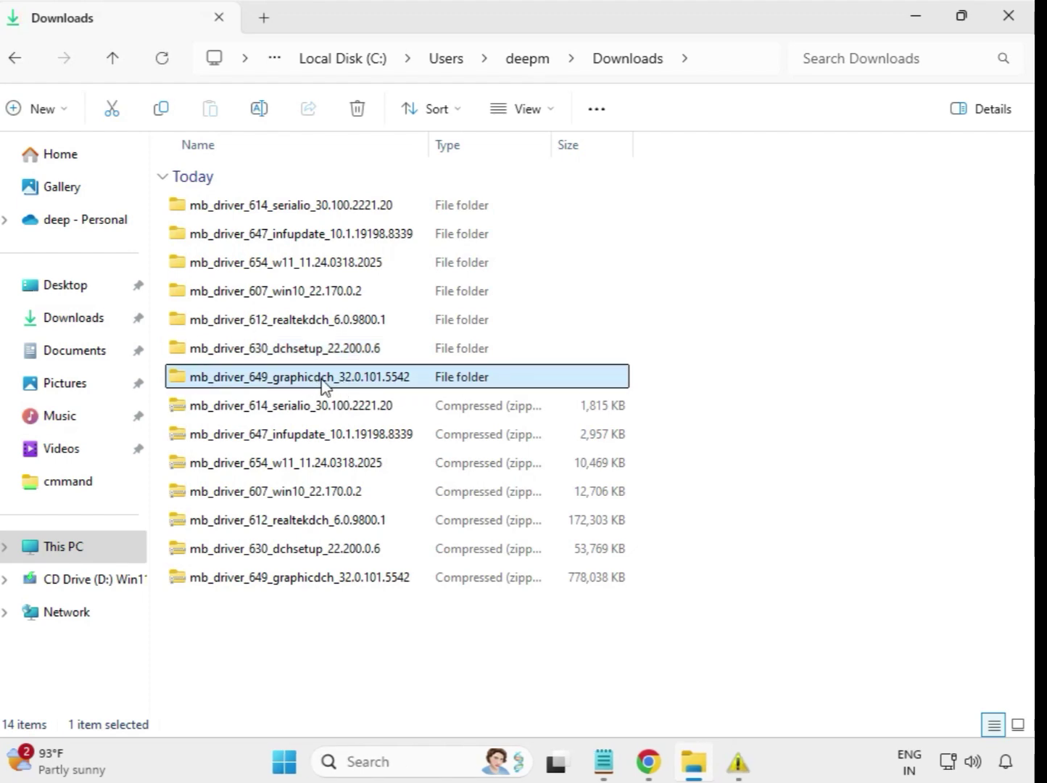
double_click(332, 379)
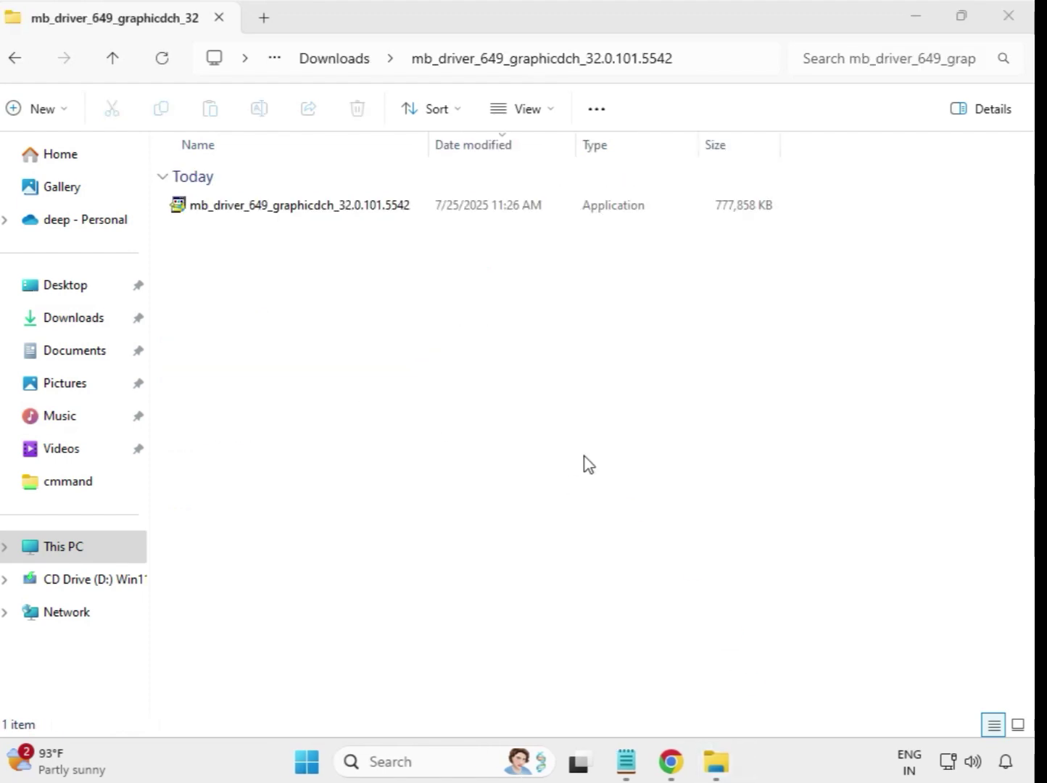
click(338, 206)
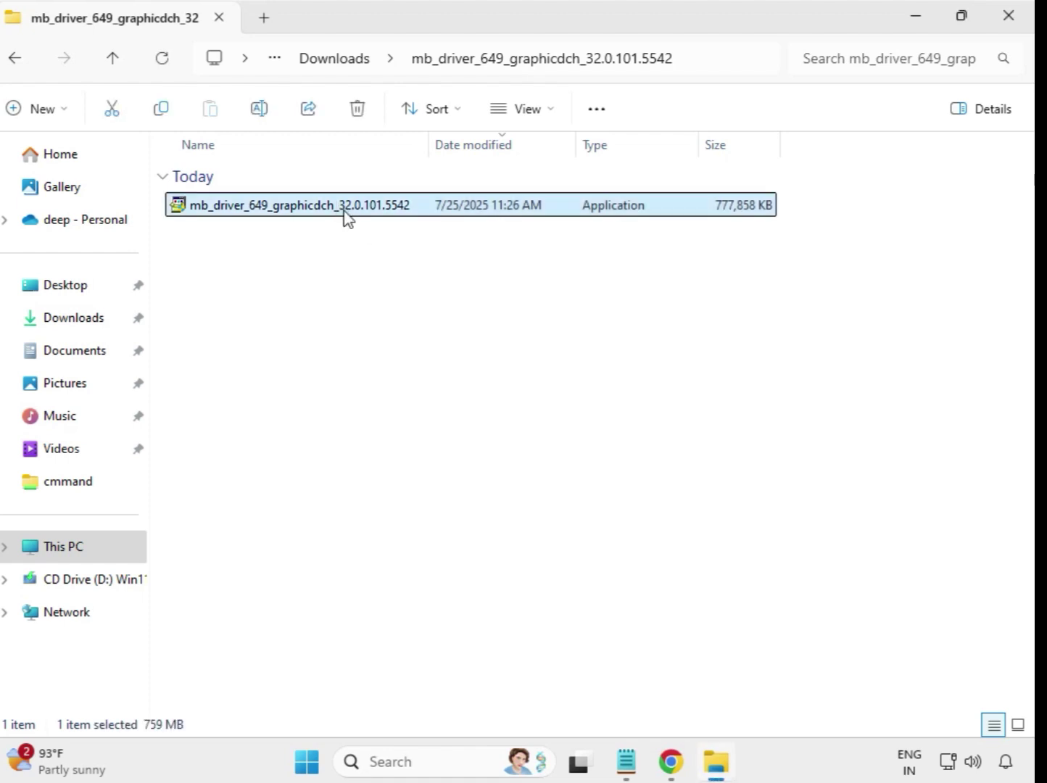
right_click(355, 222)
click(441, 368)
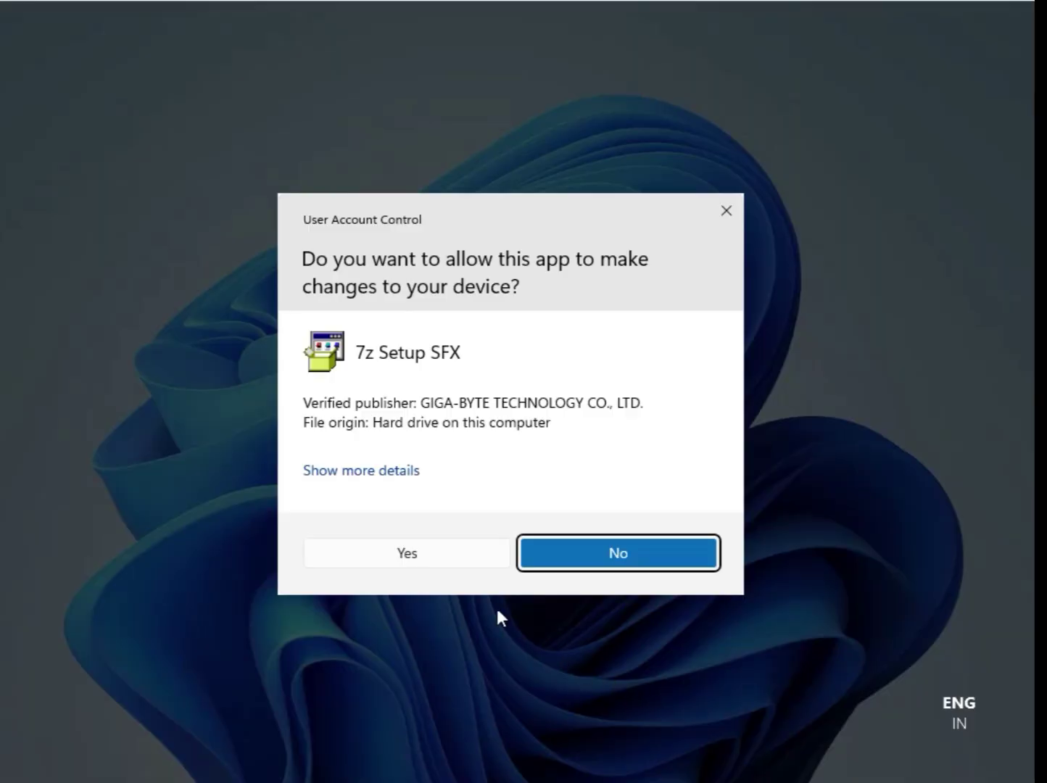
click(413, 554)
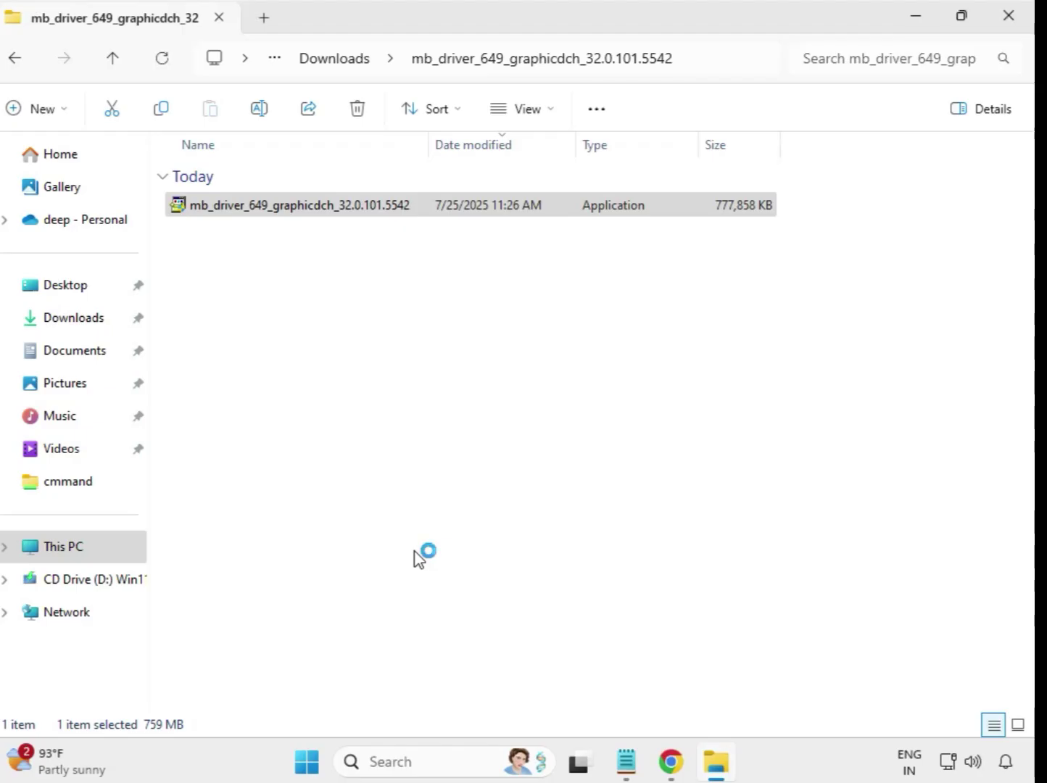